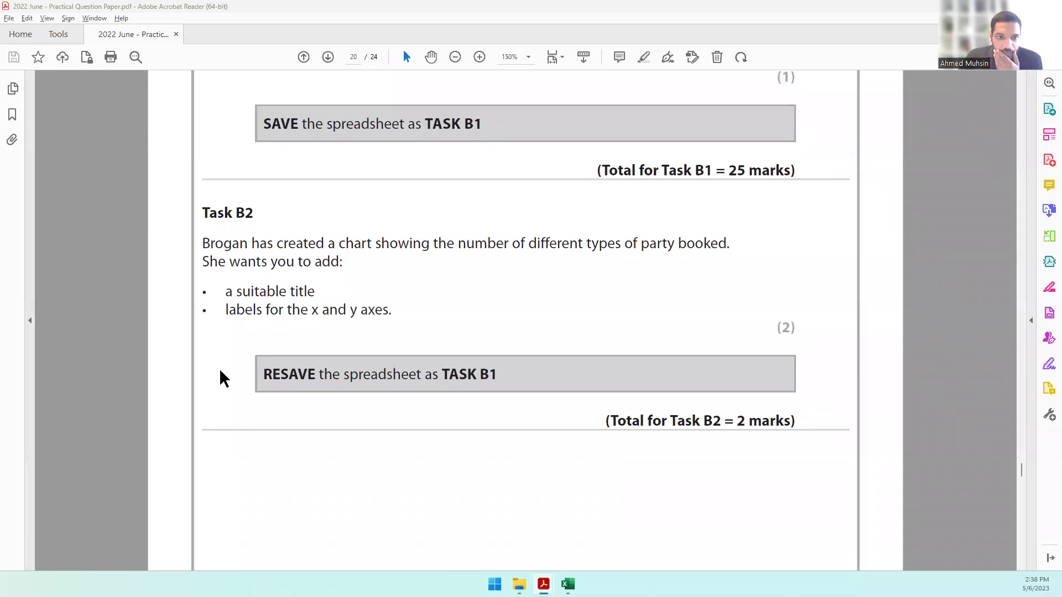
Read the Task B2 chart requirements in the PDF, then switch to the TASK B1 workbook
{"action": "left_click_drag", "start_coordinate": [232, 213], "coordinate": [690, 264]}
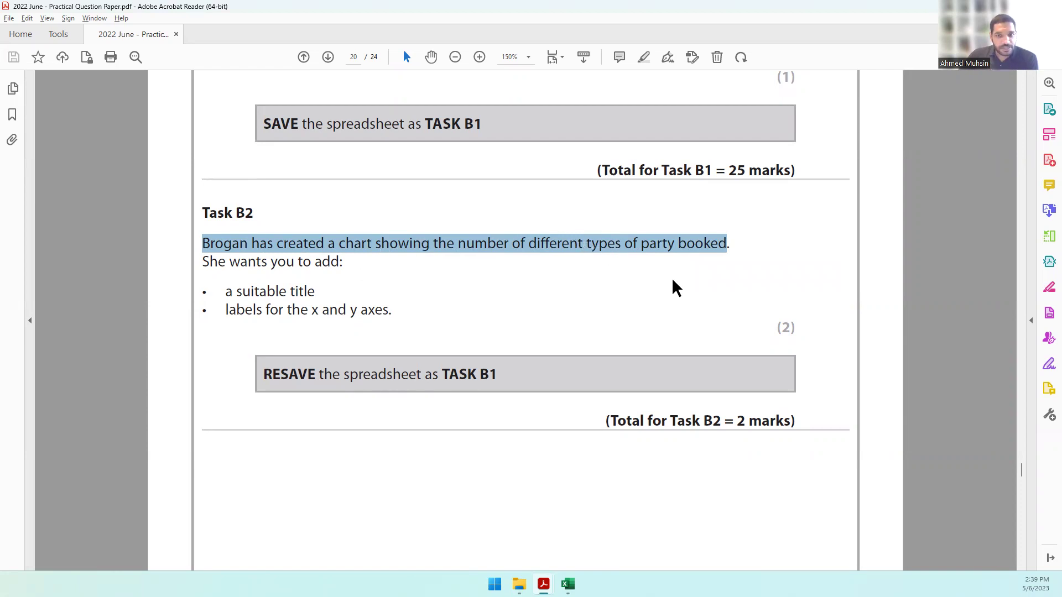
{"action": "left_click", "coordinate": [568, 584]}
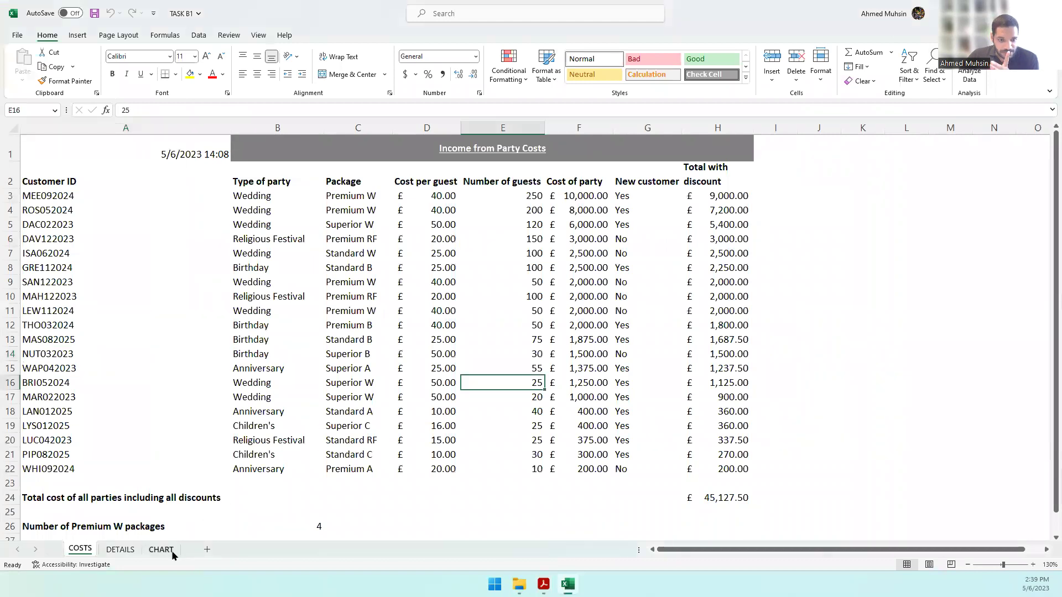
Open the CHART sheet and zoom in to 160% on the bar chart
{"action": "left_click", "coordinate": [166, 549]}
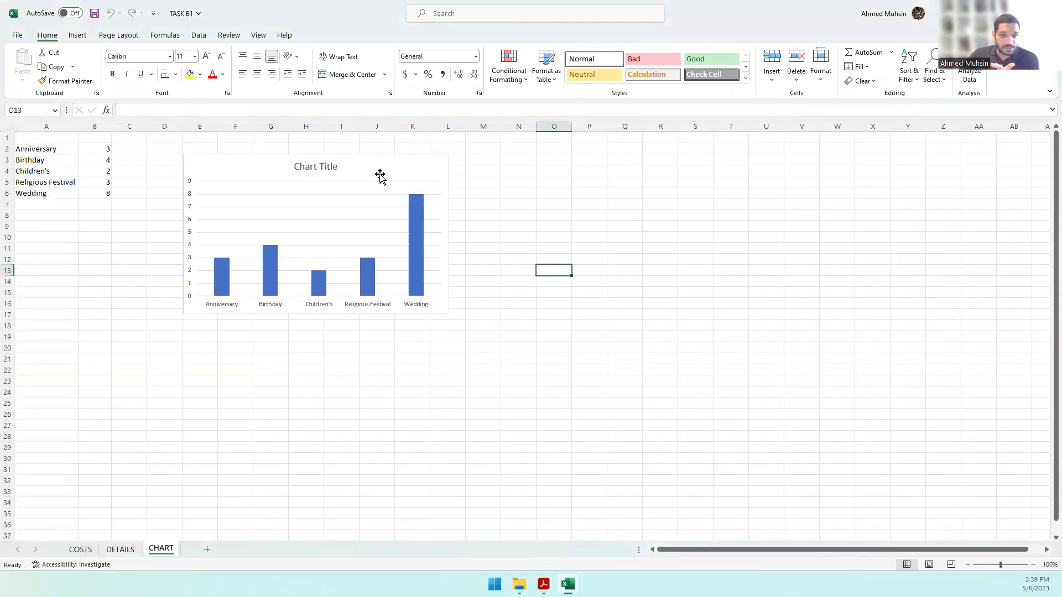
{"action": "left_click", "coordinate": [1032, 565]}
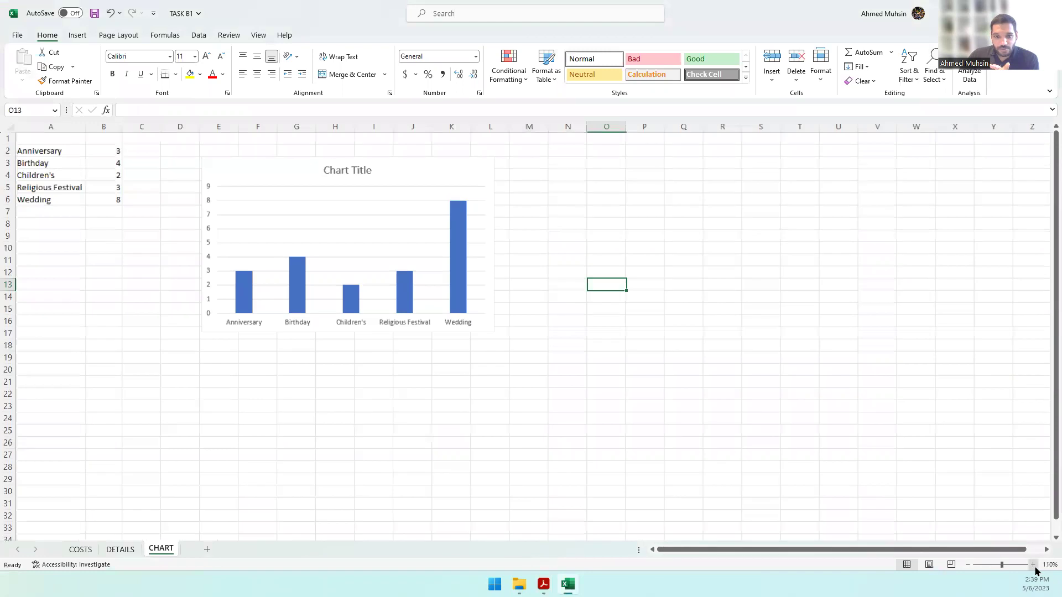
{"action": "left_click", "coordinate": [1032, 565]}
{"action": "left_click", "coordinate": [1032, 564]}
{"action": "left_click", "coordinate": [1032, 564]}
{"action": "left_click", "coordinate": [1032, 565]}
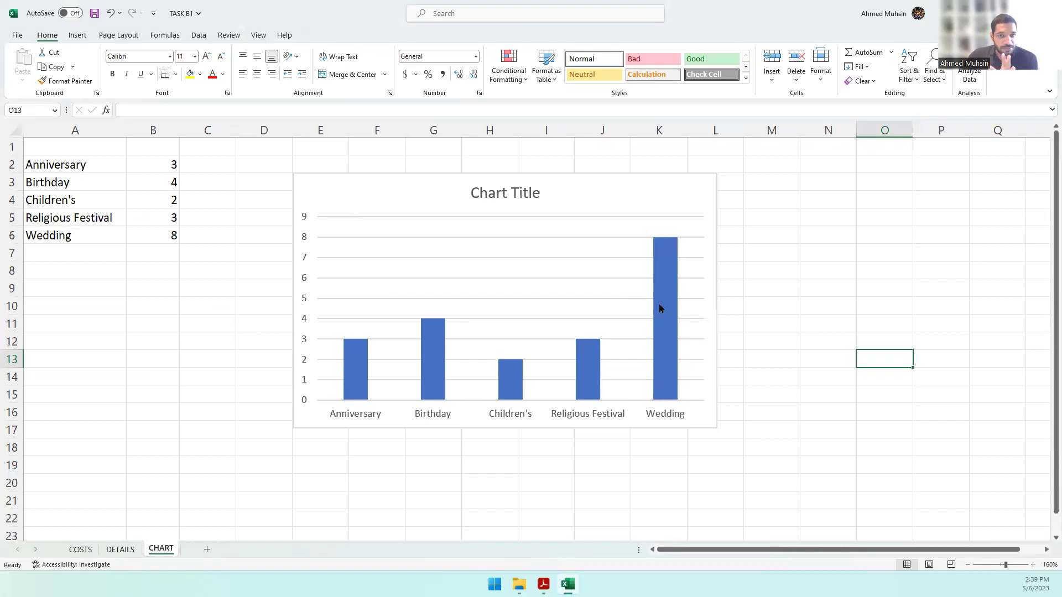
Replace the chart title with 'No. of Bookings for Each Type of Party' and make it bold
{"action": "left_click", "coordinate": [507, 191]}
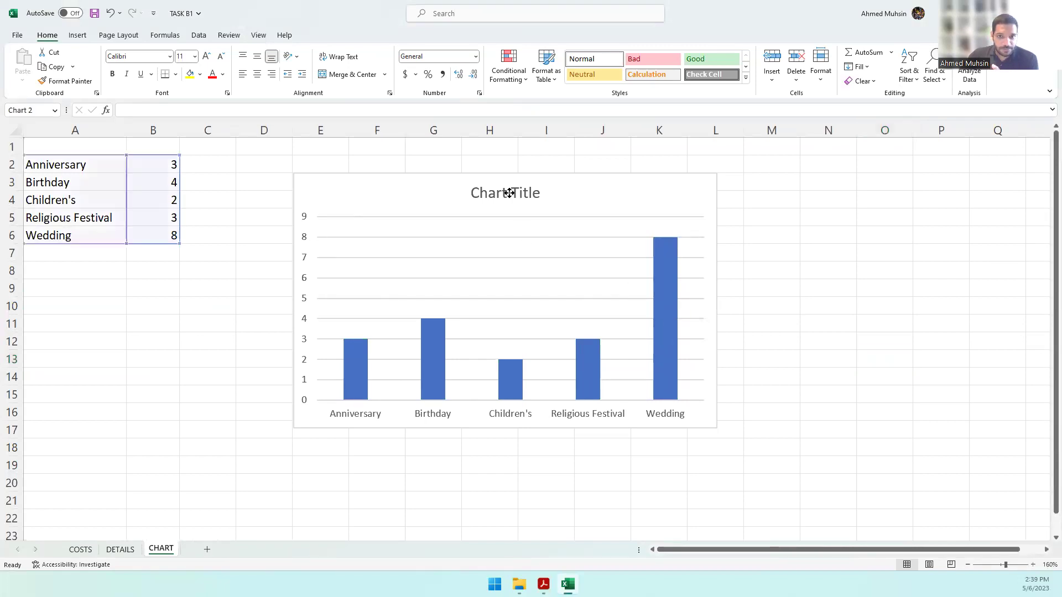
{"action": "double_click", "coordinate": [477, 195]}
{"action": "left_click", "coordinate": [471, 194]}
{"action": "left_click_drag", "start_coordinate": [470, 193], "coordinate": [546, 190]}
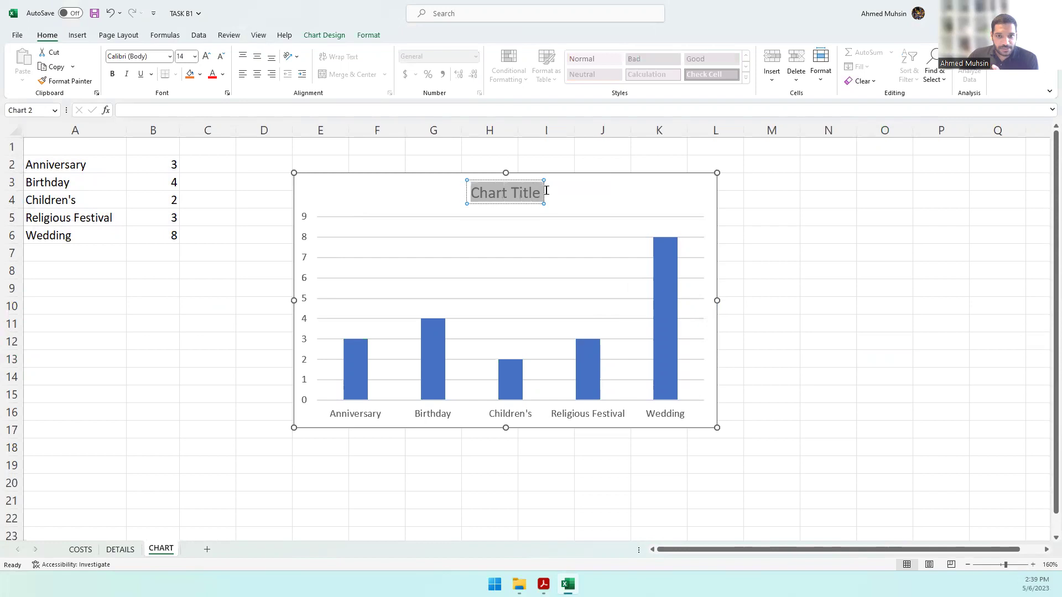
{"action": "type", "text": "nUMBER"}
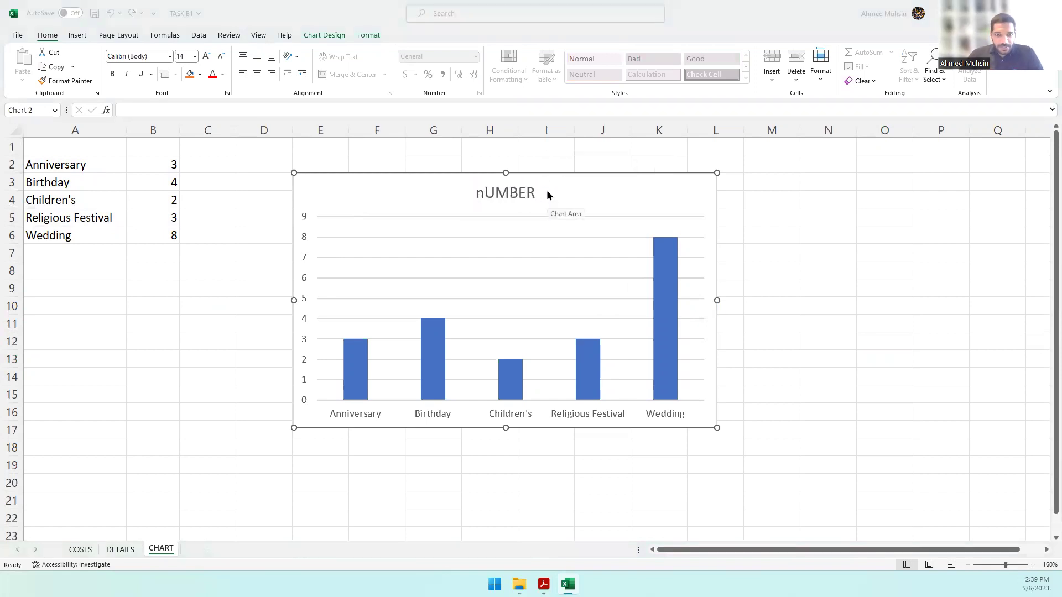
{"action": "key", "text": "alt+Tab"}
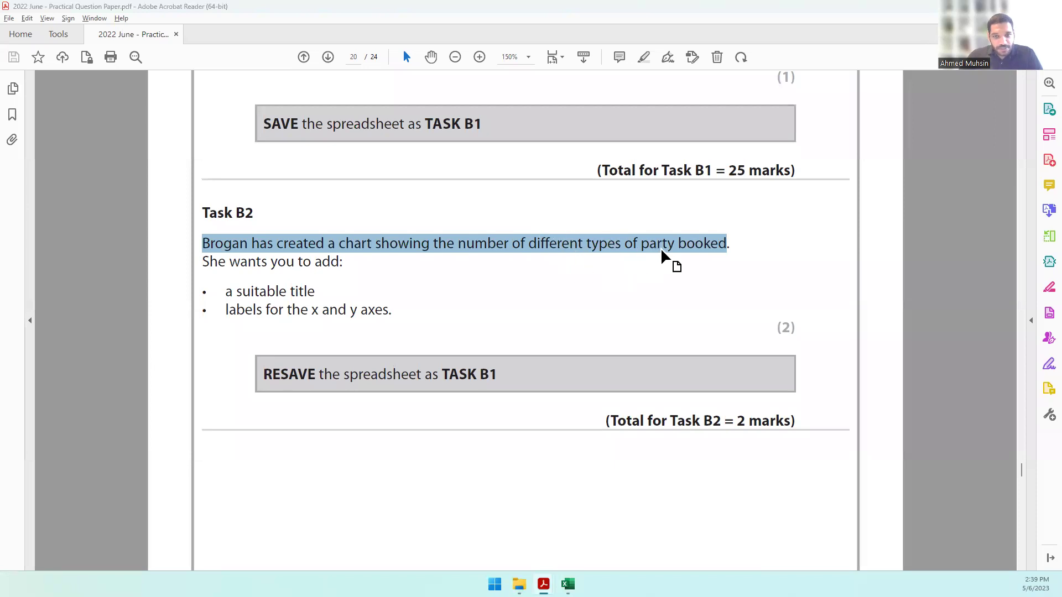
{"action": "key", "text": "alt+Tab"}
{"action": "key", "text": "ctrl+a"}
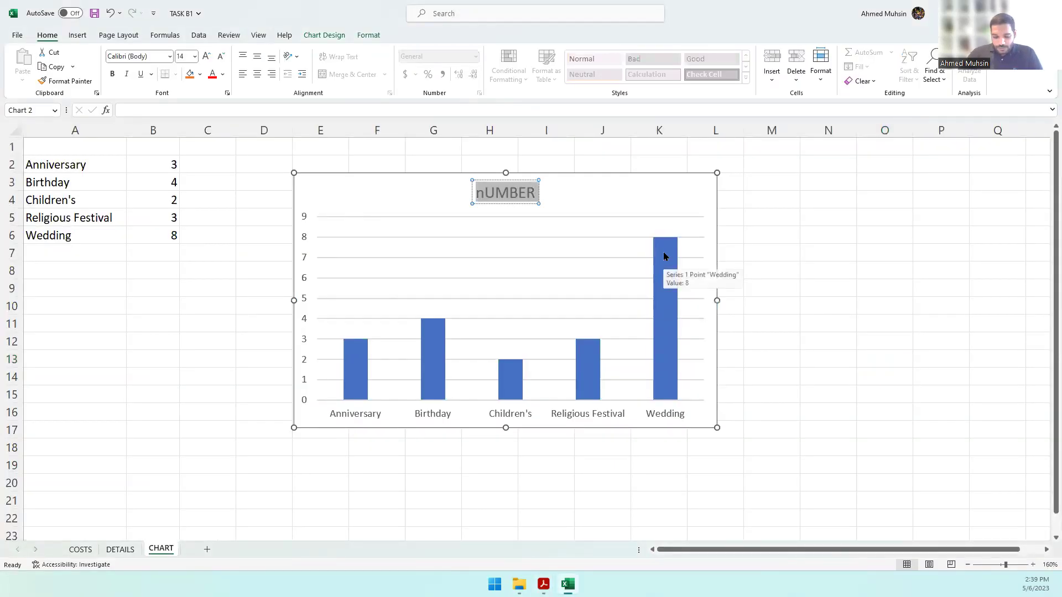
{"action": "type", "text": "No. of B"}
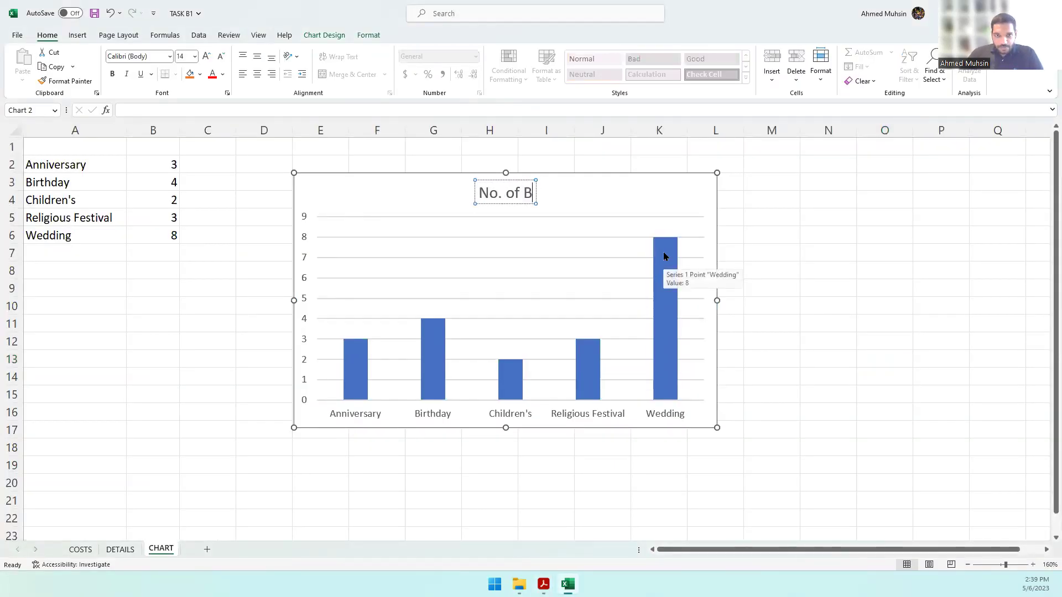
{"action": "type", "text": "ookings f"}
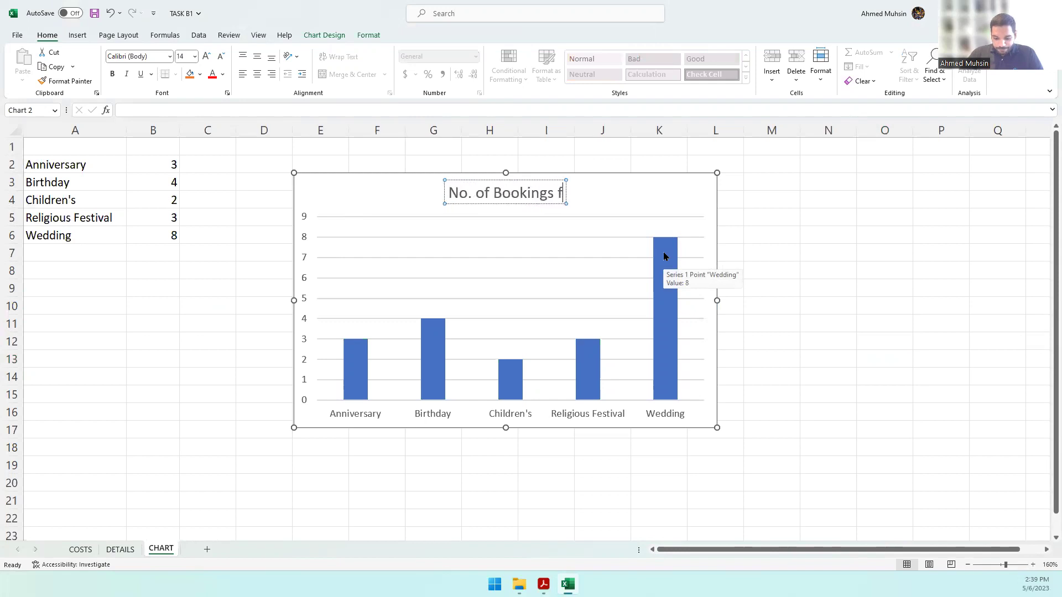
{"action": "type", "text": "or Each Typ"}
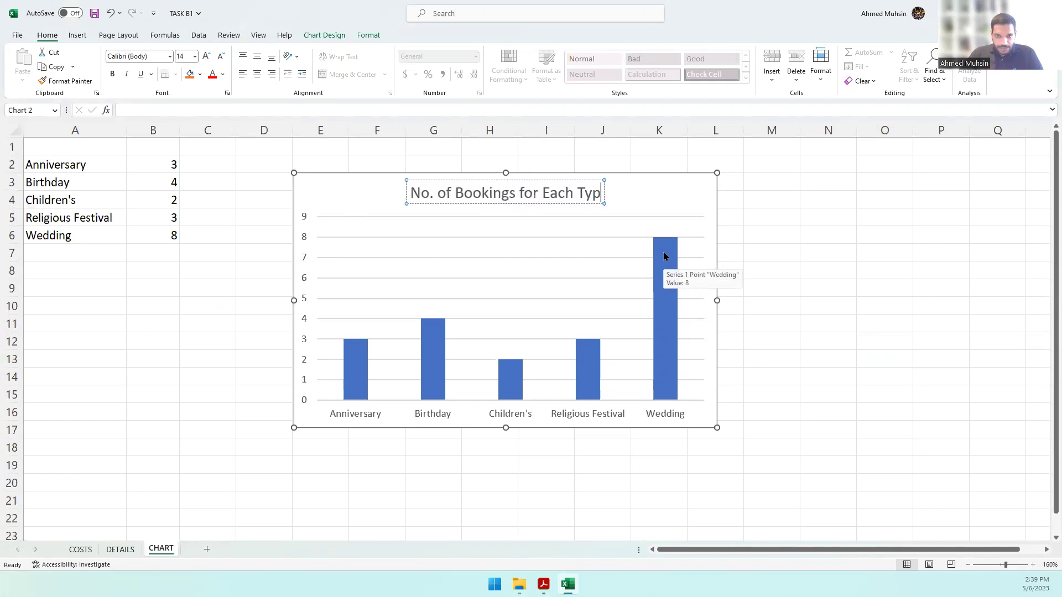
{"action": "type", "text": "e of Party"}
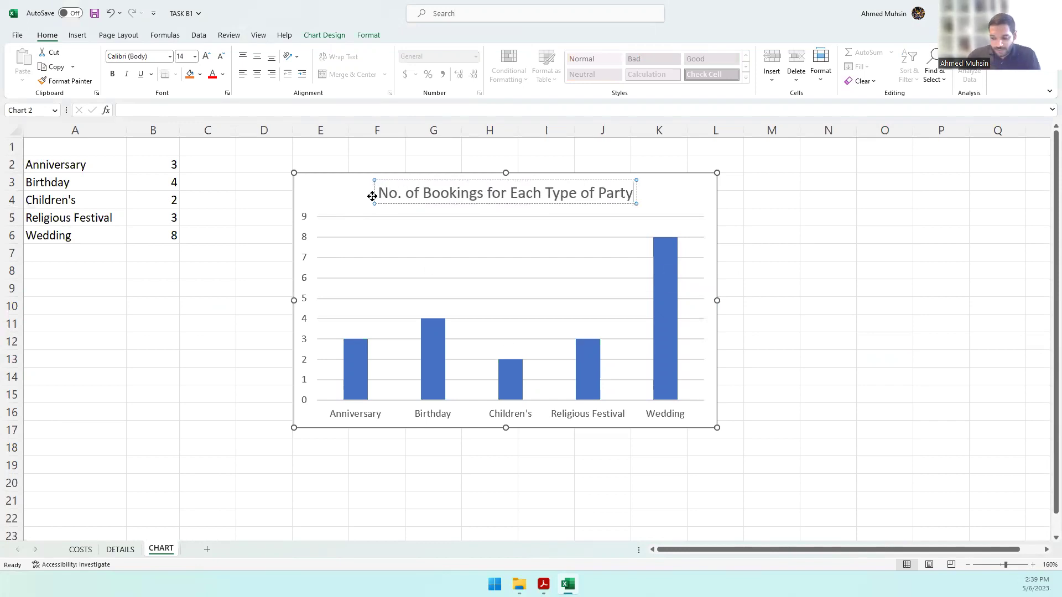
{"action": "key", "text": "ctrl+a"}
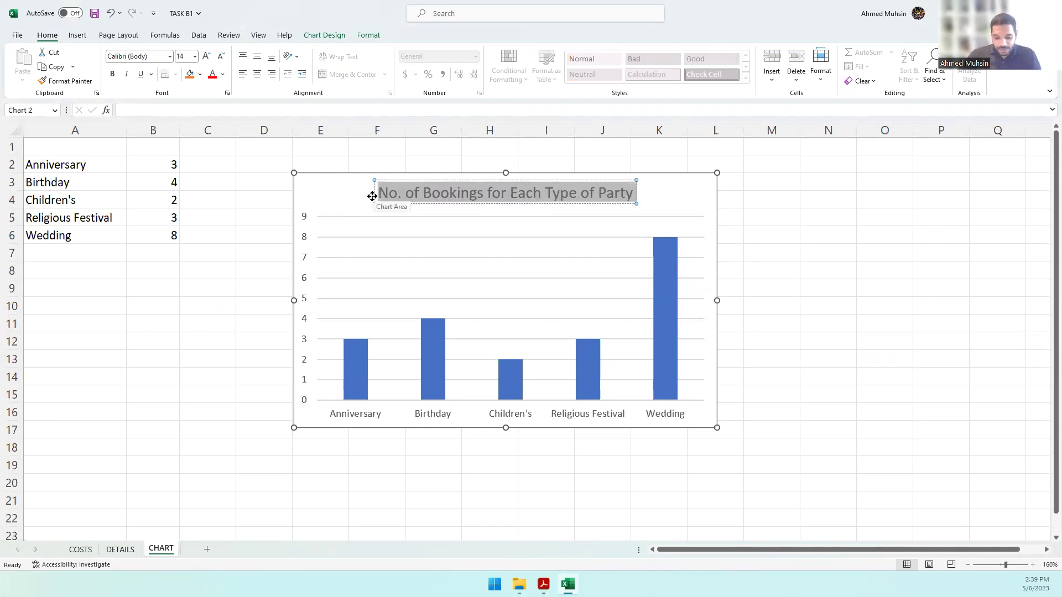
{"action": "key", "text": "ctrl+b"}
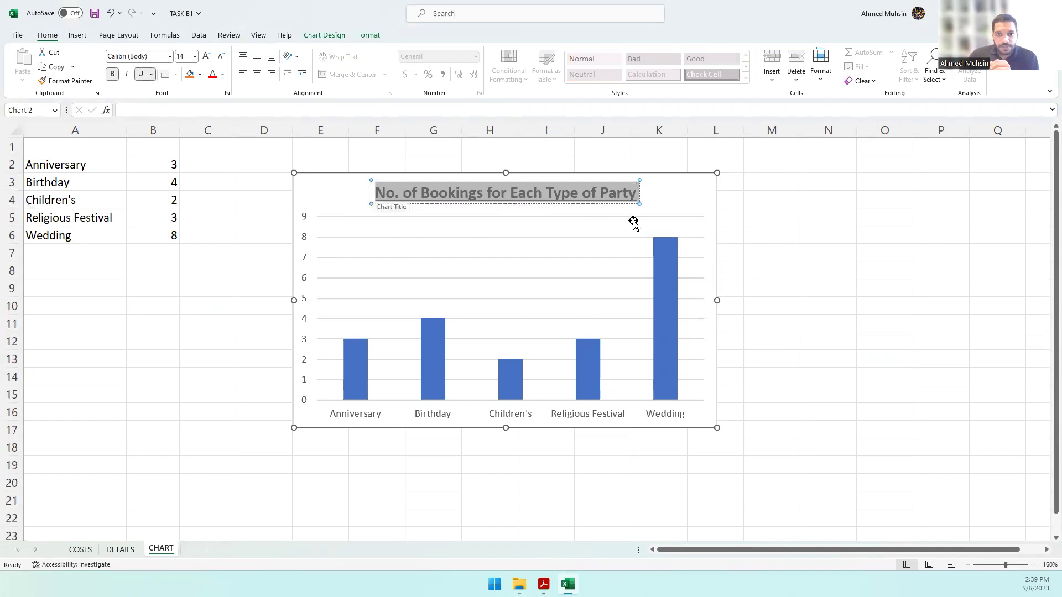
Add axis titles to the chart and make the horizontal one a bold 'Party Type'
{"action": "left_click", "coordinate": [678, 208]}
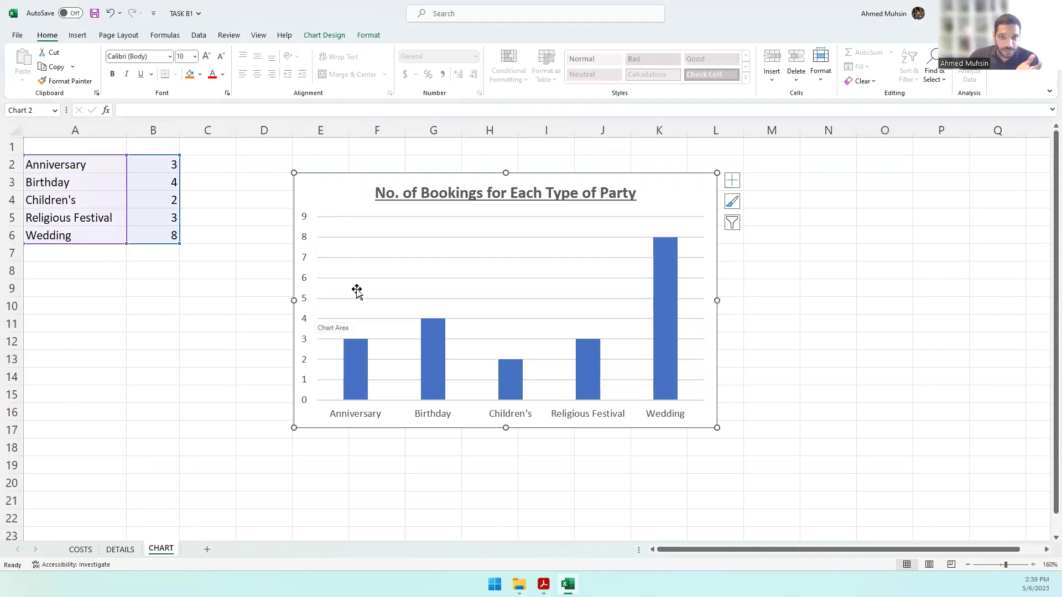
{"action": "left_click", "coordinate": [732, 181]}
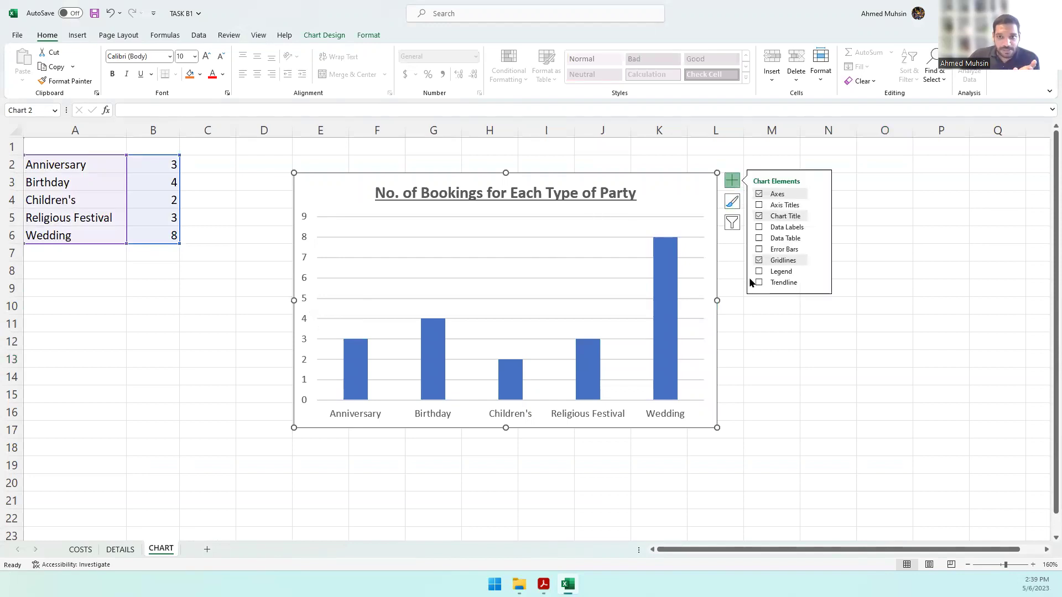
{"action": "left_click", "coordinate": [783, 207]}
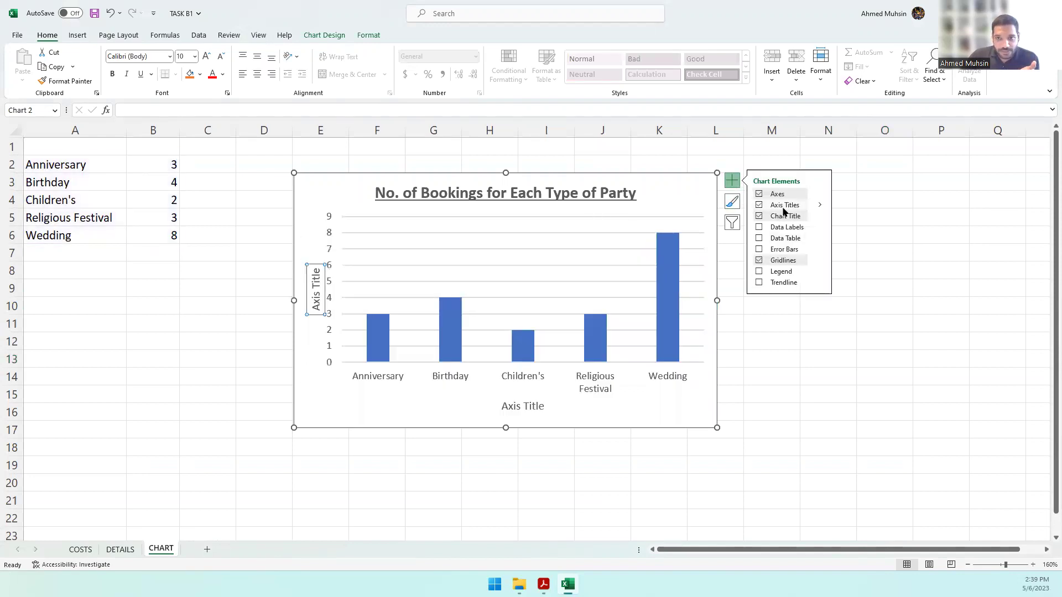
{"action": "left_click", "coordinate": [532, 410]}
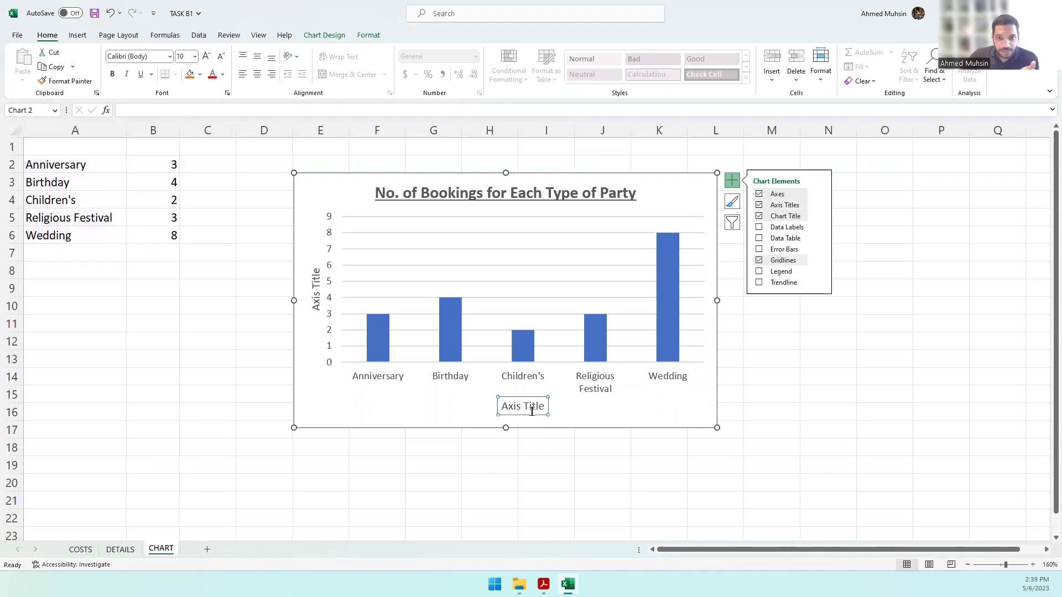
{"action": "double_click", "coordinate": [532, 411]}
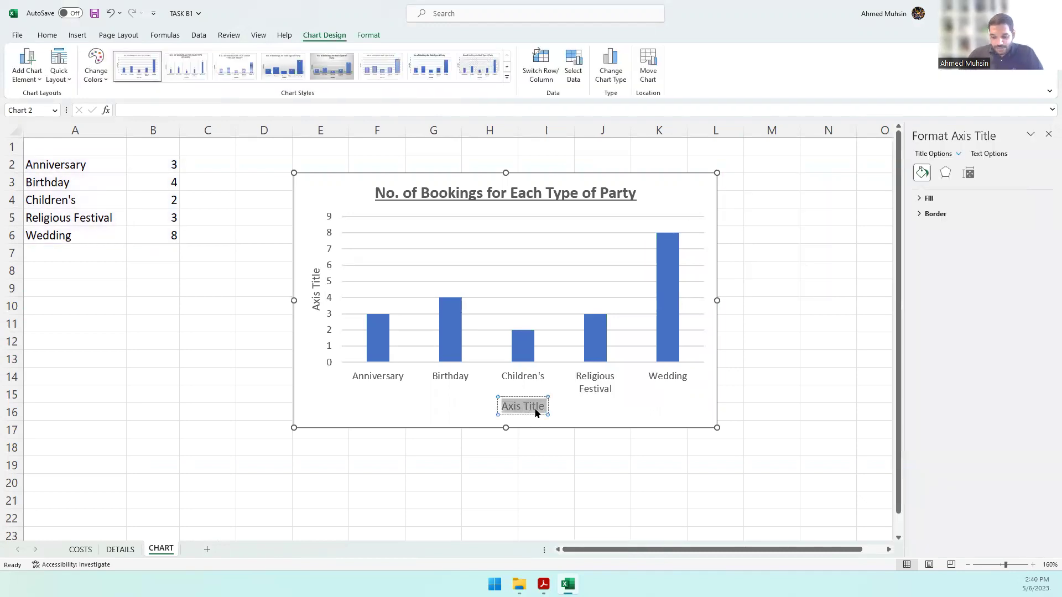
{"action": "type", "text": "Party Type"}
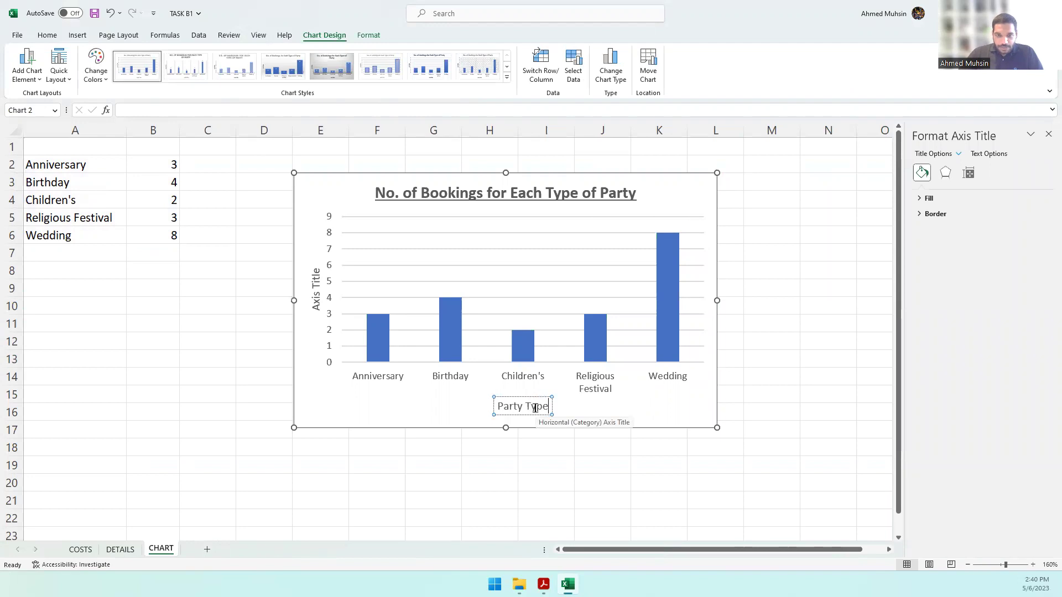
{"action": "triple_click", "coordinate": [534, 407]}
{"action": "key", "text": "ctrl+b"}
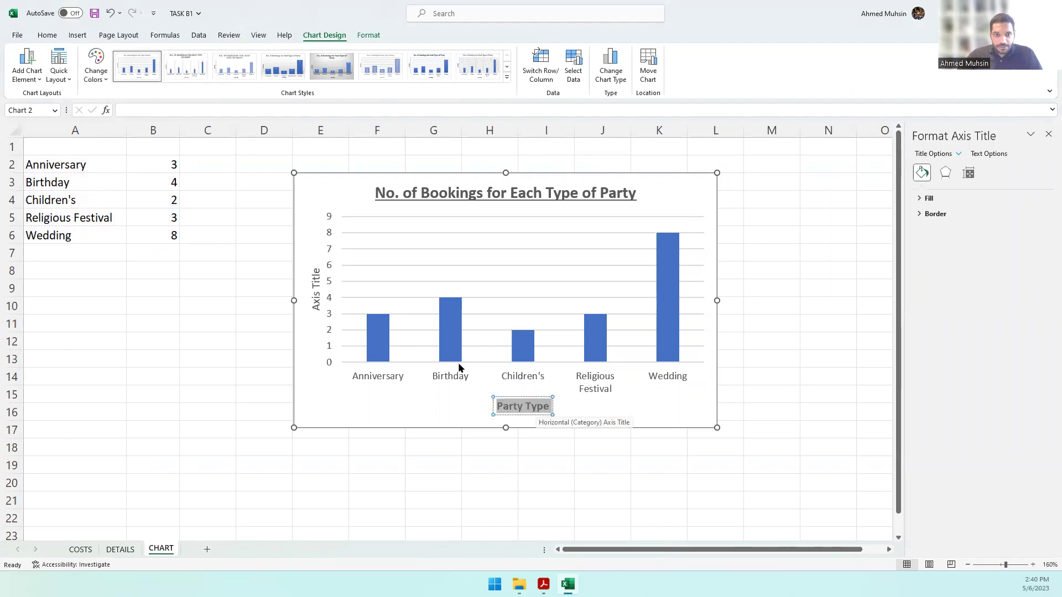
Set the vertical axis title to bold 'Number of Bookings' and enlarge the chart to about row 20
{"action": "left_click", "coordinate": [315, 298]}
{"action": "triple_click", "coordinate": [315, 282]}
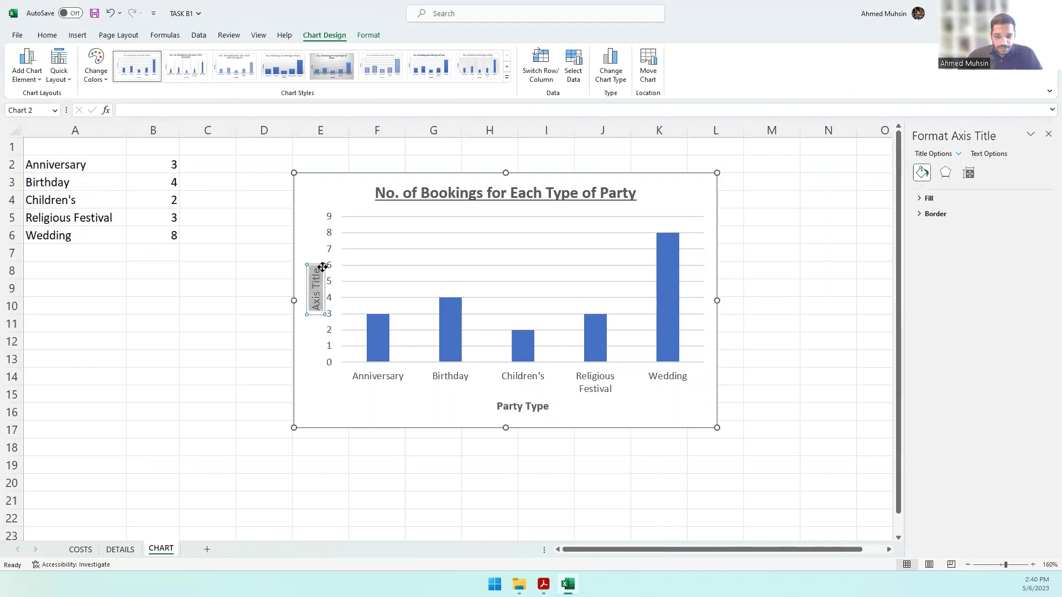
{"action": "type", "text": "Number of"}
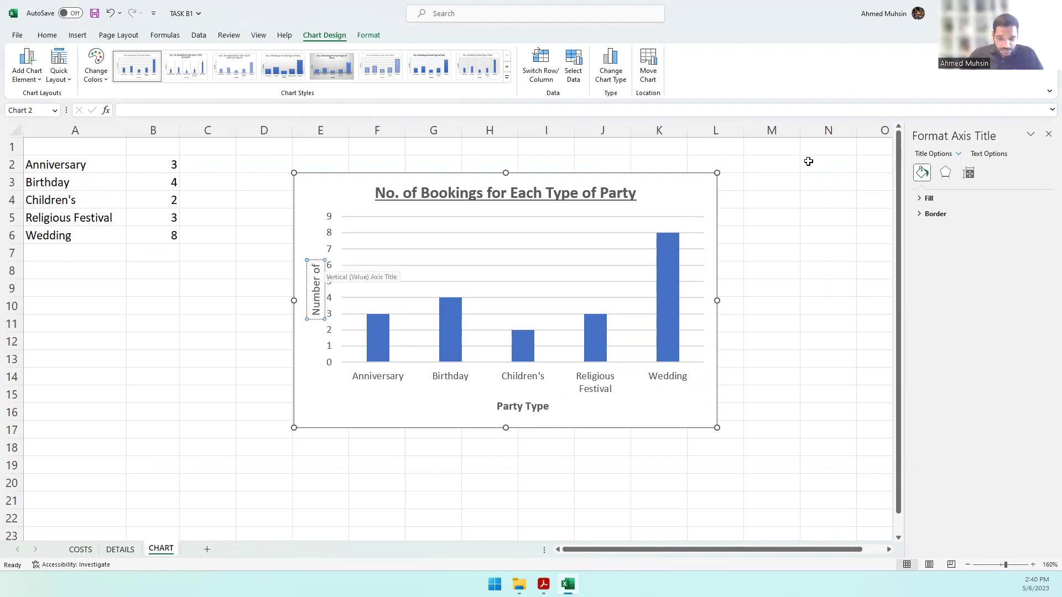
{"action": "type", "text": " Bookings"}
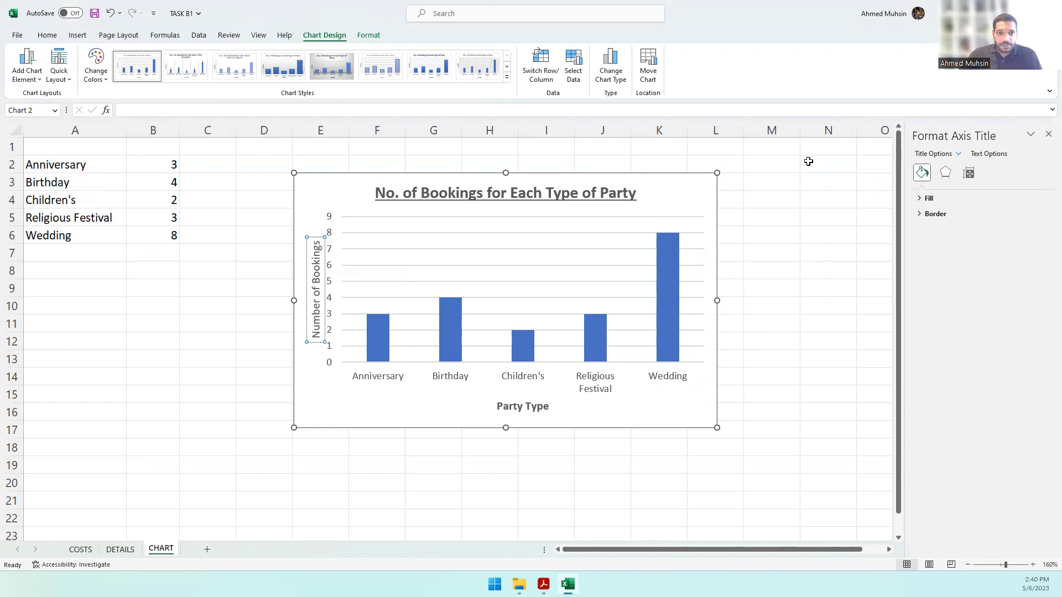
{"action": "key", "text": "ctrl+a"}
{"action": "key", "text": "ctrl+b"}
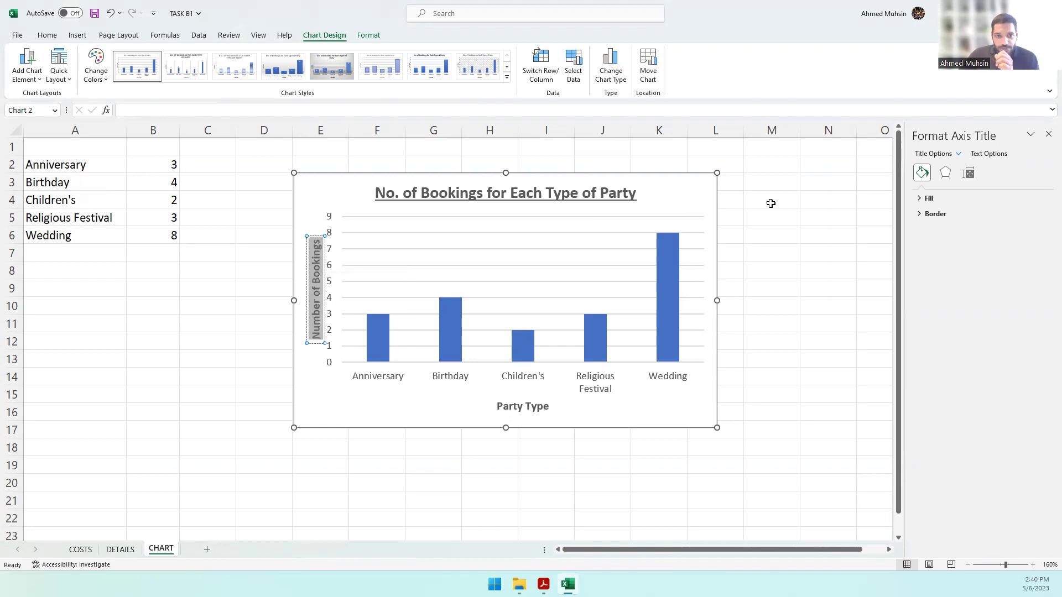
{"action": "left_click", "coordinate": [367, 412]}
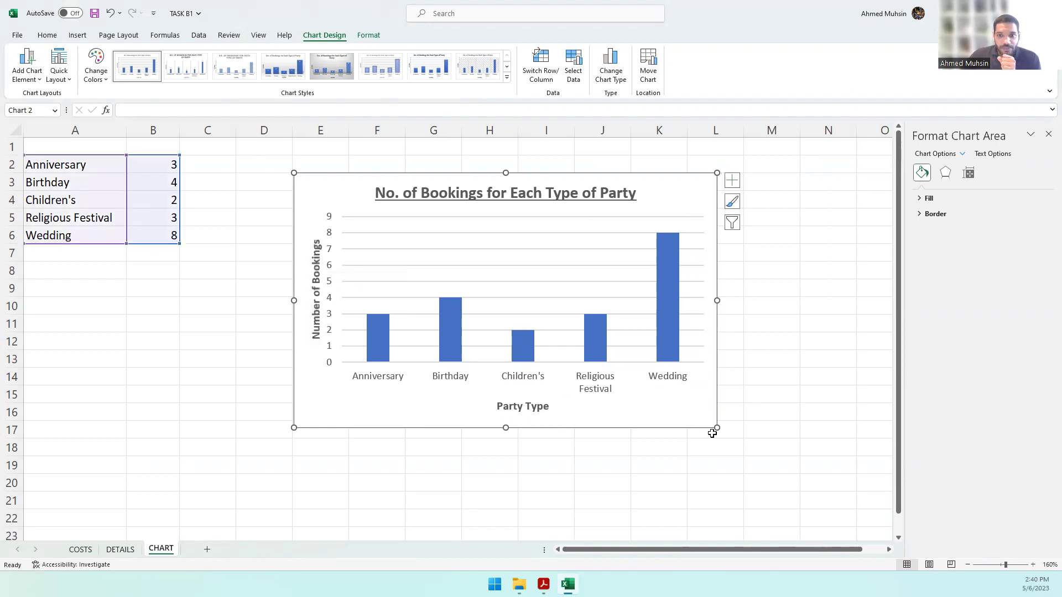
{"action": "left_click_drag", "start_coordinate": [718, 427], "coordinate": [770, 481]}
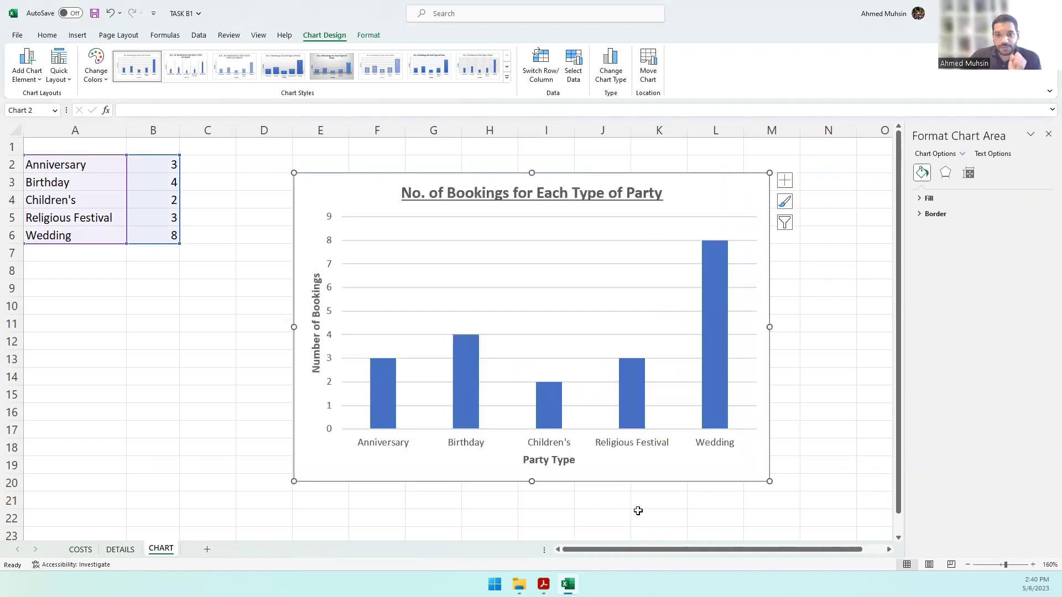
Check the resave instruction in the question paper, then deselect the chart in Excel
{"action": "left_click", "coordinate": [544, 584]}
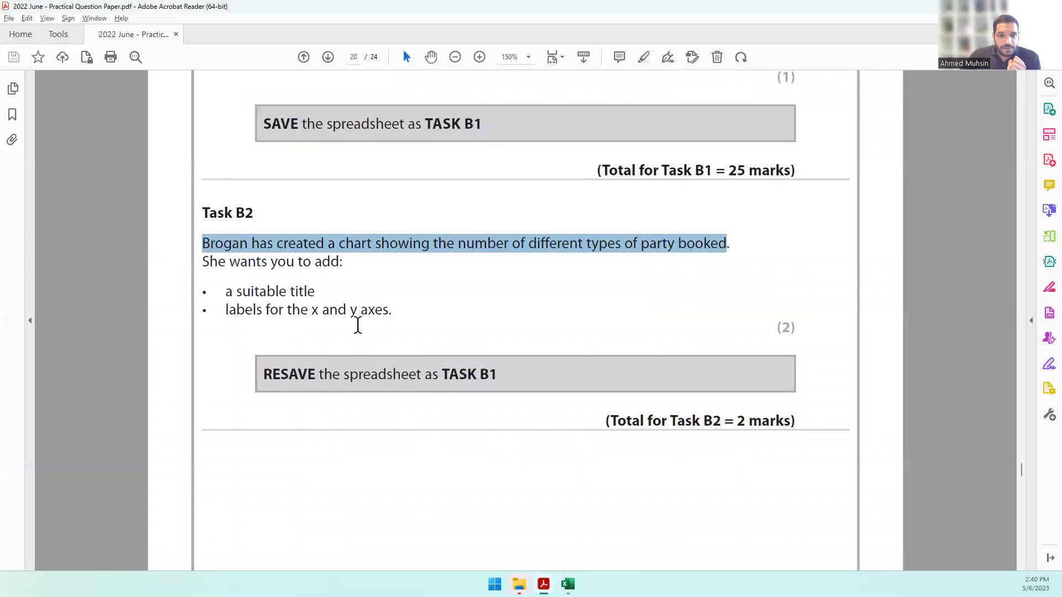
{"action": "left_click_drag", "start_coordinate": [361, 374], "coordinate": [489, 360]}
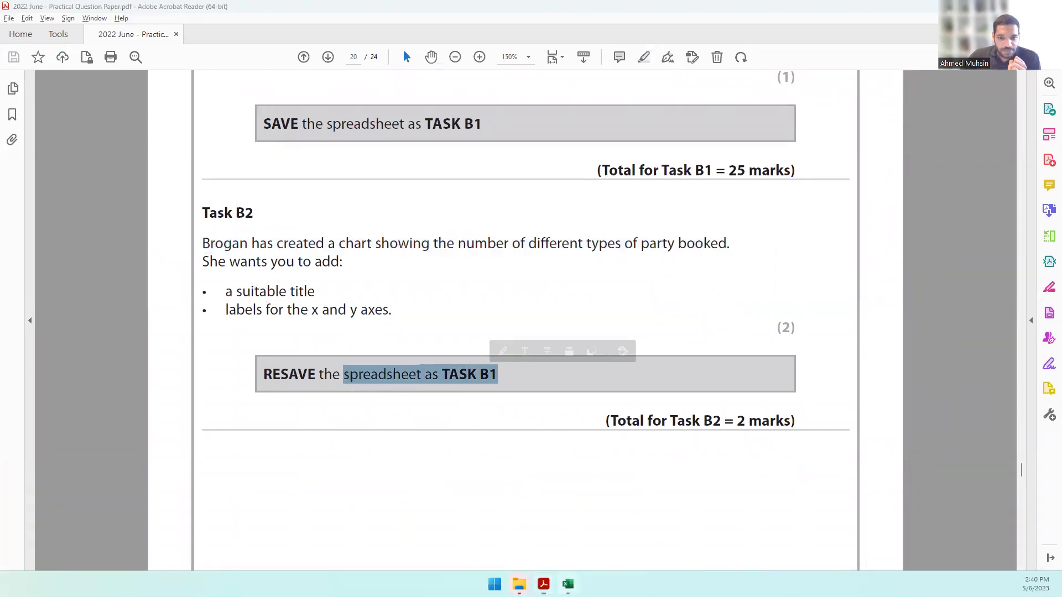
{"action": "key", "text": "alt+Tab"}
{"action": "left_click", "coordinate": [260, 216]}
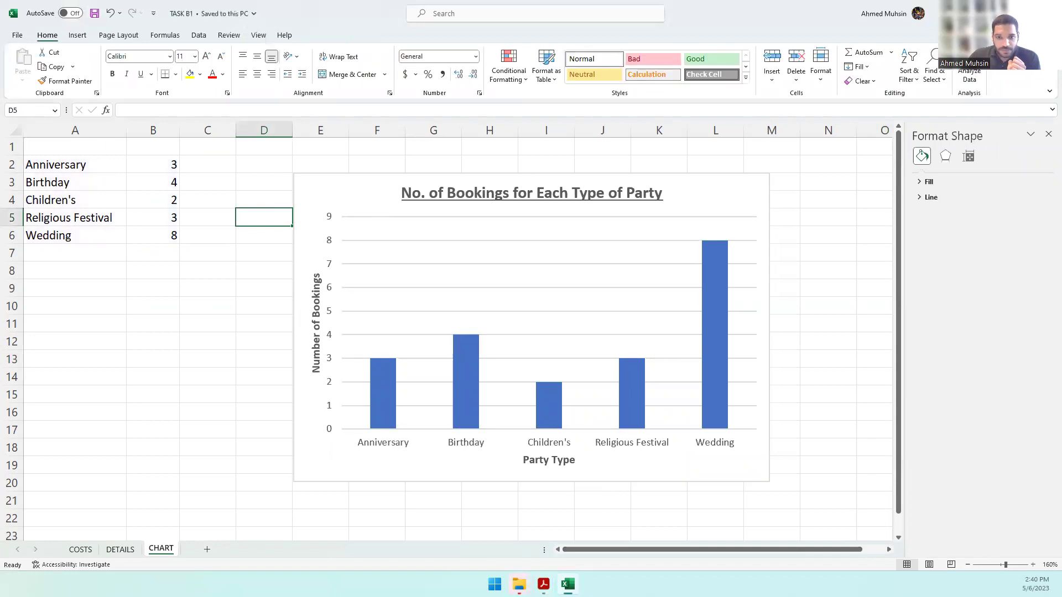
Scroll the question paper to Task B3 and read its header and TASK B3 document-name instructions
{"action": "key", "text": "alt+Tab"}
{"action": "scroll", "coordinate": [433, 326], "scroll_direction": "down", "scroll_amount": 8}
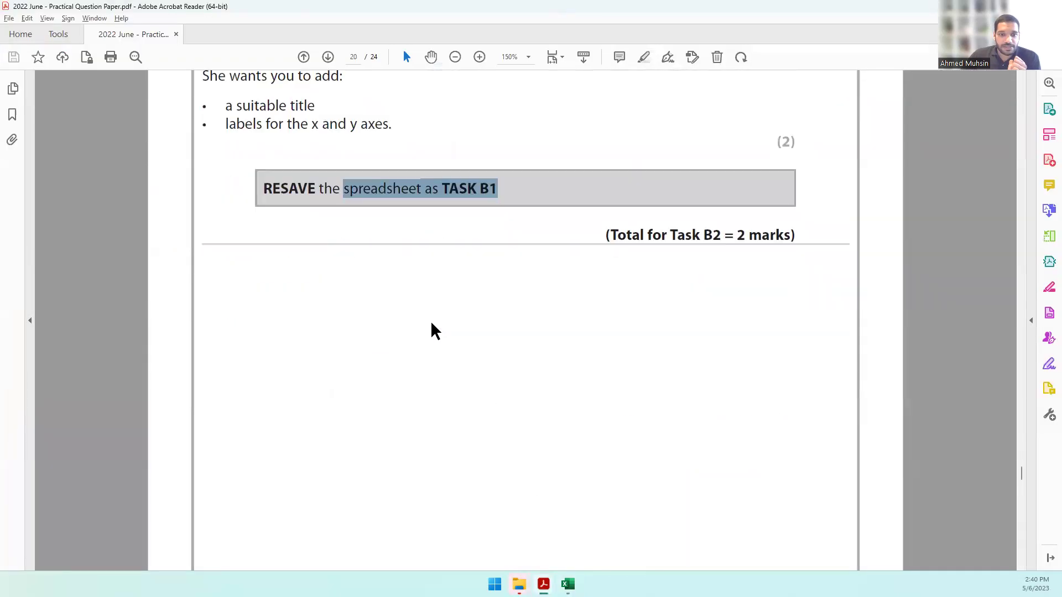
{"action": "scroll", "coordinate": [432, 332], "scroll_direction": "down", "scroll_amount": 4}
{"action": "left_click_drag", "start_coordinate": [347, 290], "coordinate": [523, 290]}
{"action": "left_click_drag", "start_coordinate": [314, 320], "coordinate": [773, 337]}
{"action": "left_click_drag", "start_coordinate": [327, 350], "coordinate": [477, 346]}
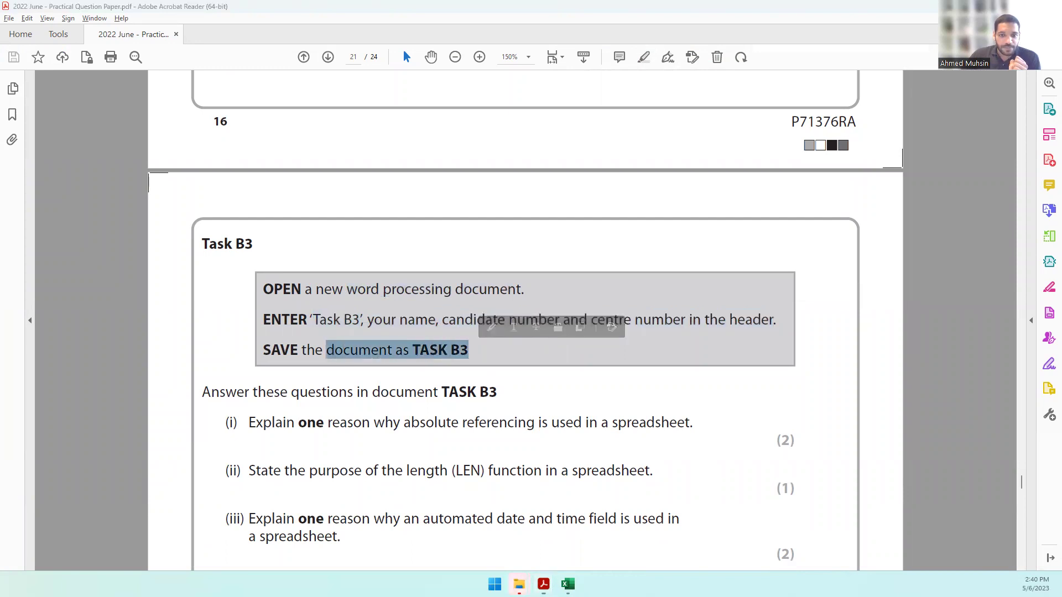
Create a new Word document named TASK B3 in the 2022 Practical Paper folder
{"action": "mouse_move", "coordinate": [519, 585]}
{"action": "left_click", "coordinate": [505, 540]}
{"action": "left_click", "coordinate": [461, 238]}
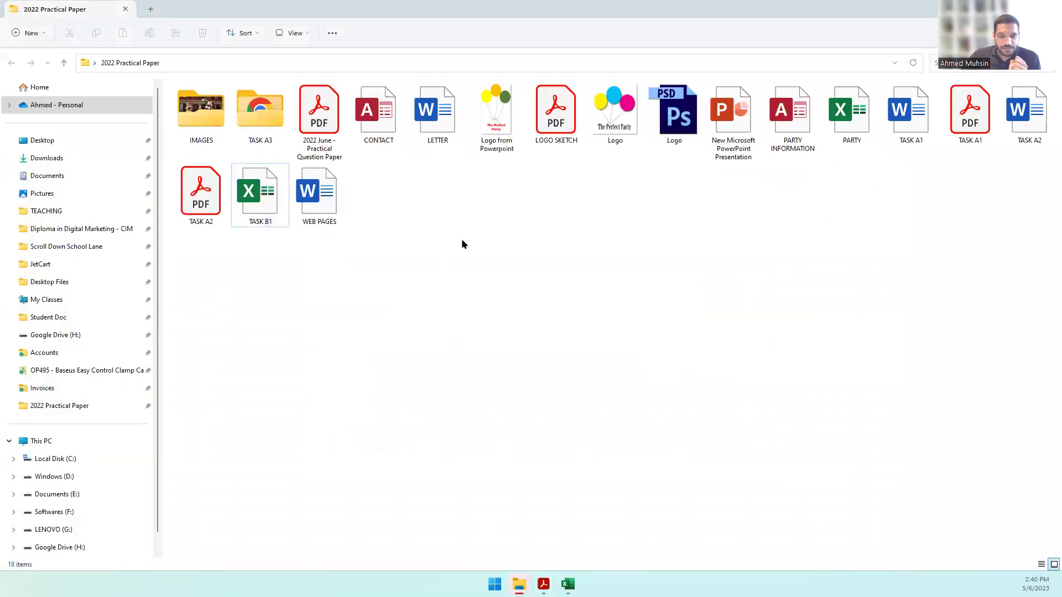
{"action": "right_click", "coordinate": [466, 241]}
{"action": "mouse_move", "coordinate": [533, 326]}
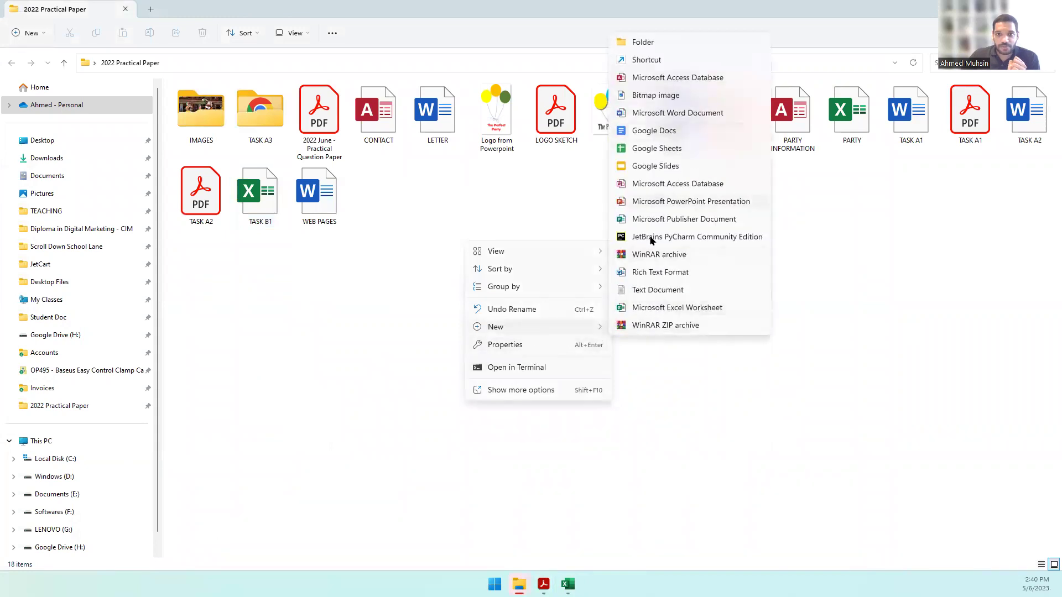
{"action": "left_click", "coordinate": [665, 118]}
{"action": "type", "text": "TA"}
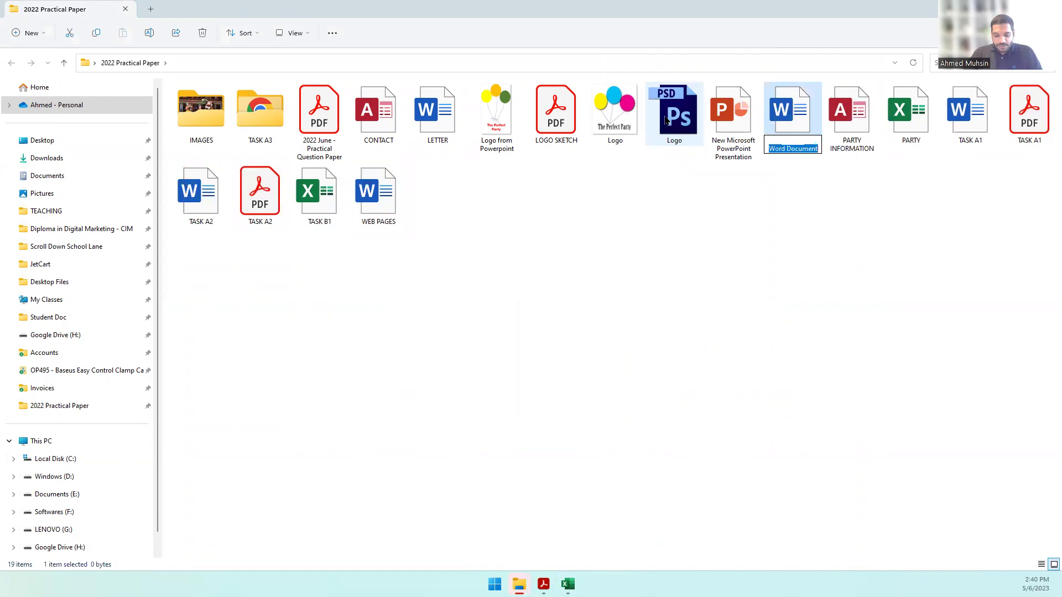
{"action": "type", "text": "SK B3"}
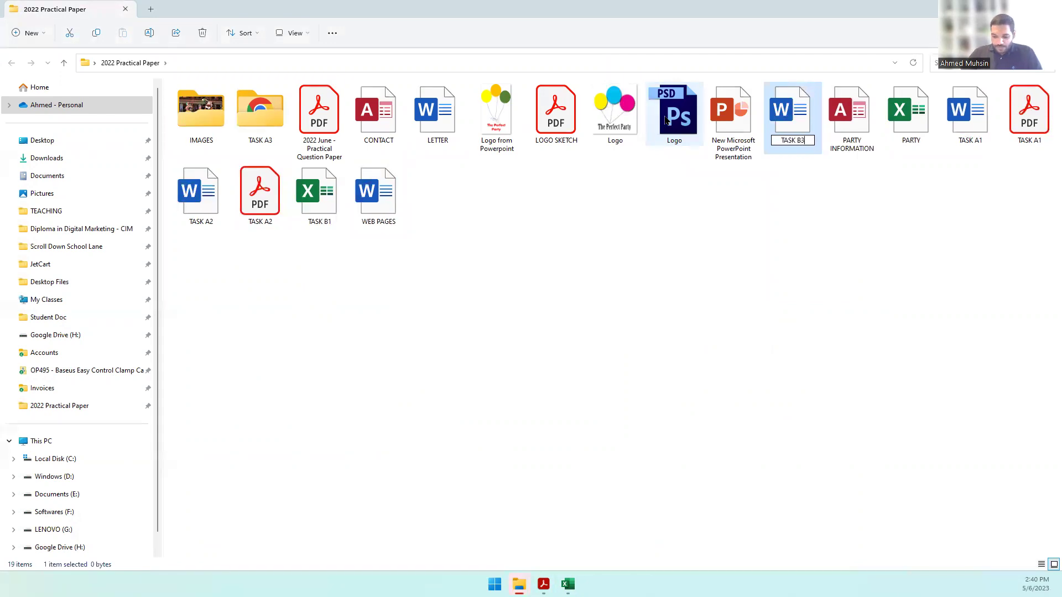
{"action": "key", "text": "Return"}
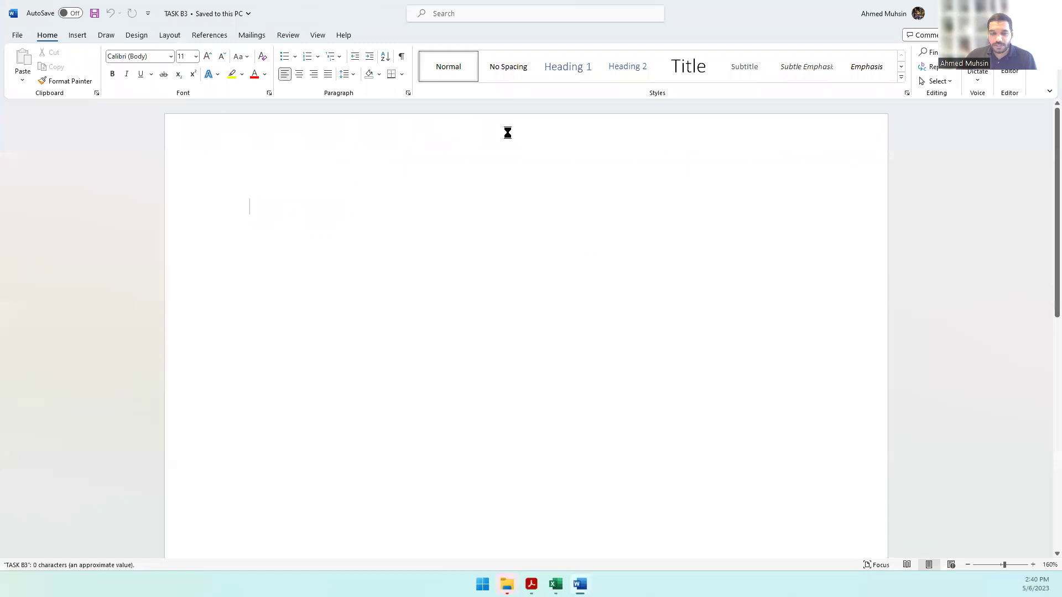
Put 'task B3' with the candidate's name and numbers into the page header
{"action": "double_click", "coordinate": [476, 135]}
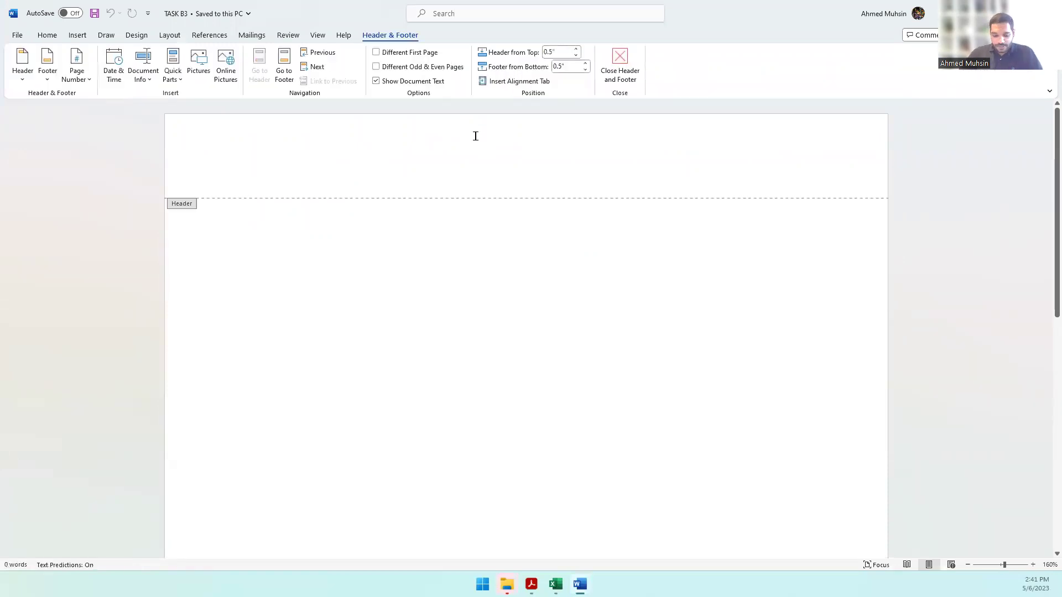
{"action": "type", "text": "task B3"}
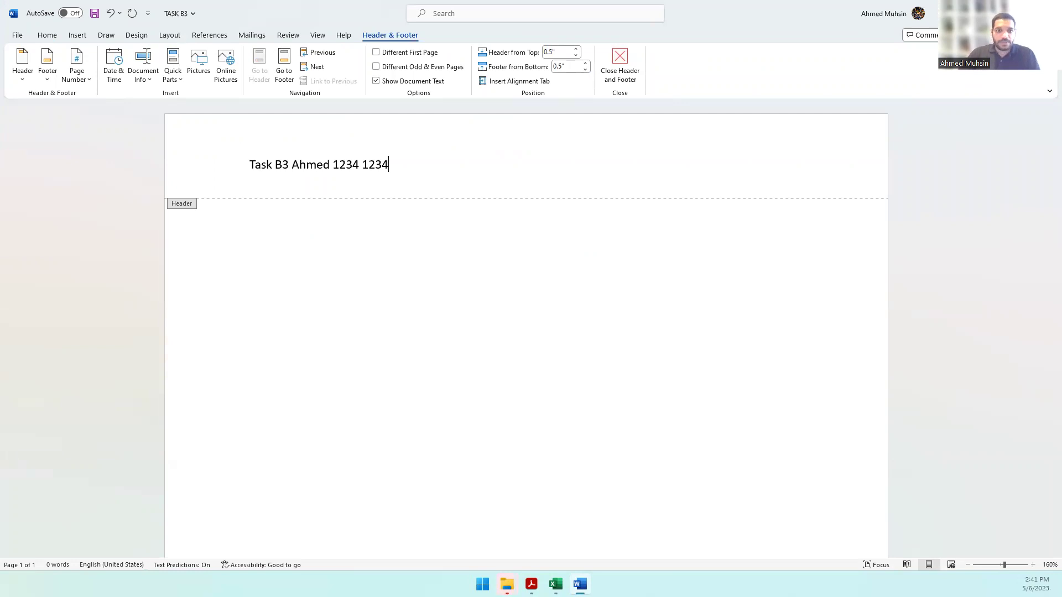
{"action": "left_click", "coordinate": [620, 64]}
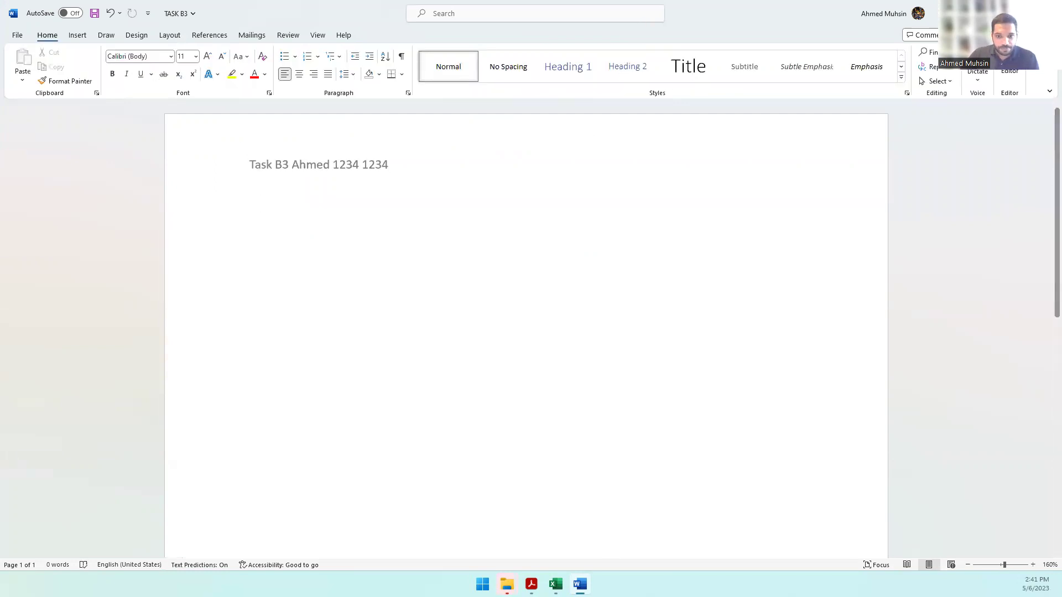
Read question (i) on absolute referencing in the question paper, then return to TASK B3
{"action": "left_click", "coordinate": [531, 584]}
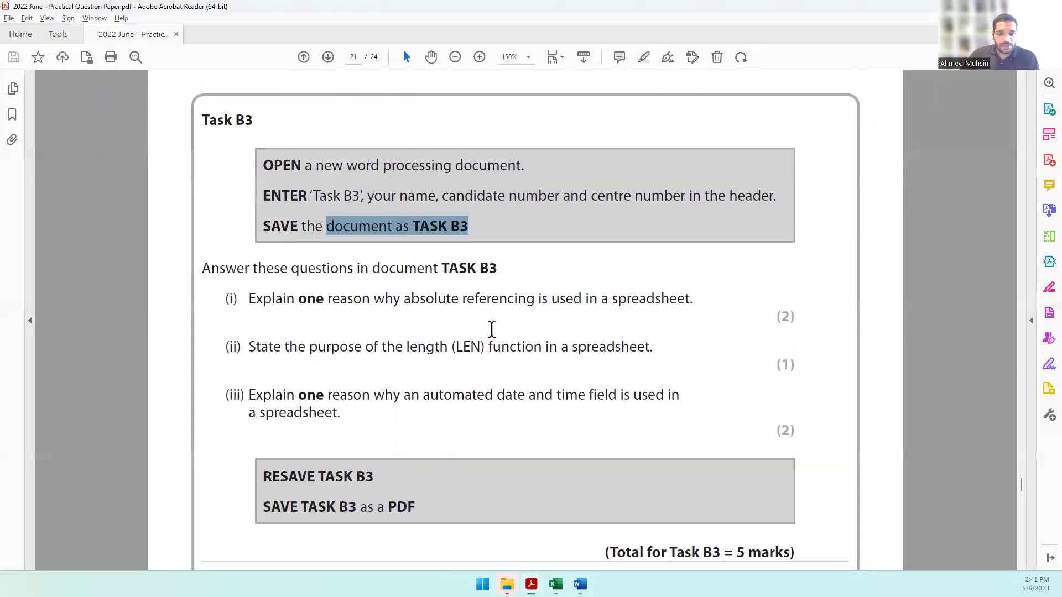
{"action": "left_click_drag", "start_coordinate": [308, 271], "coordinate": [202, 114]}
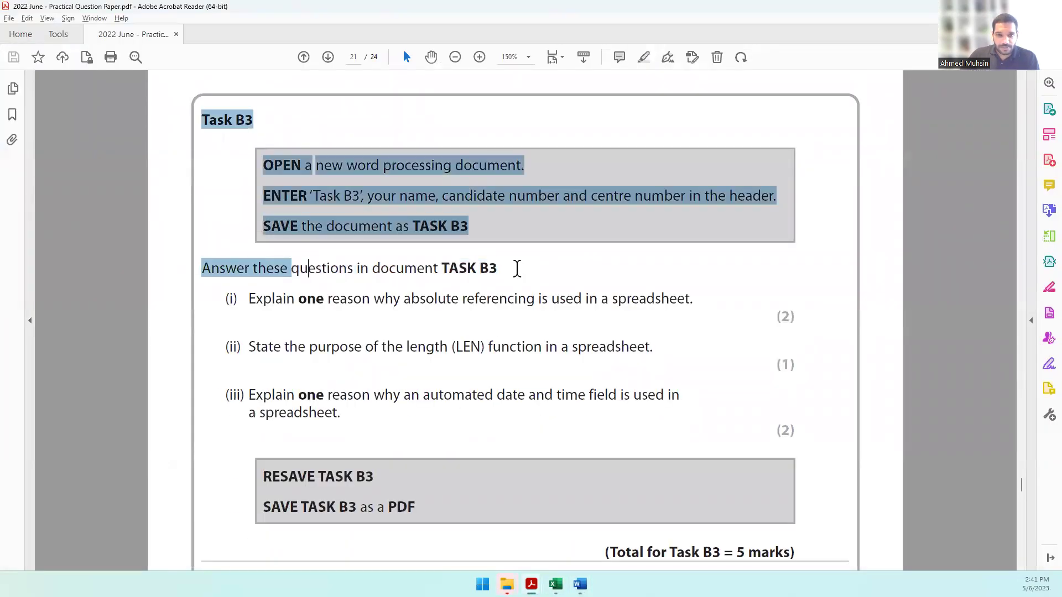
{"action": "left_click_drag", "start_coordinate": [303, 303], "coordinate": [695, 307]}
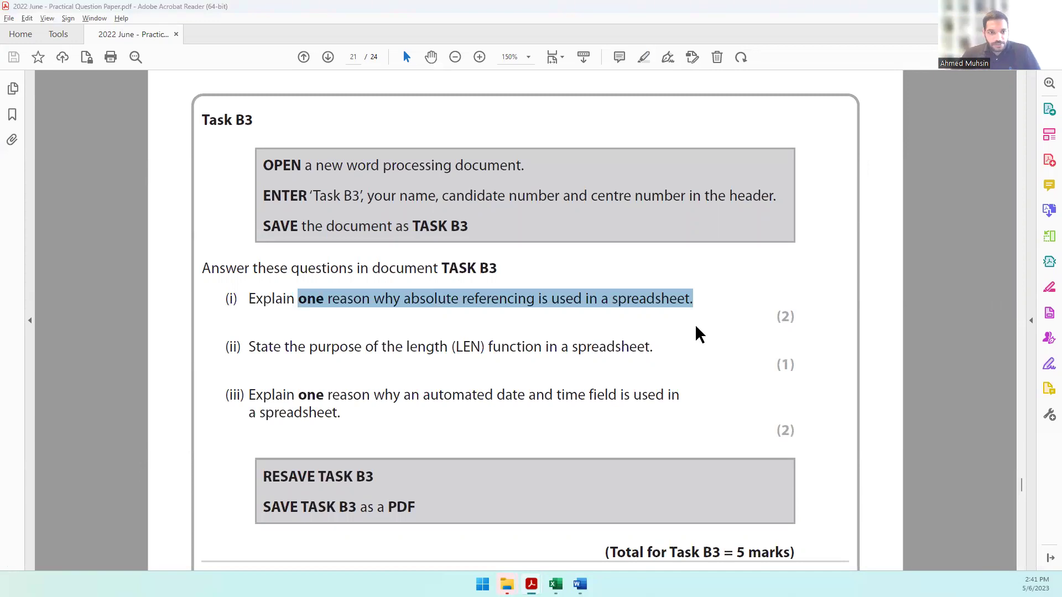
{"action": "key", "text": "alt+Tab"}
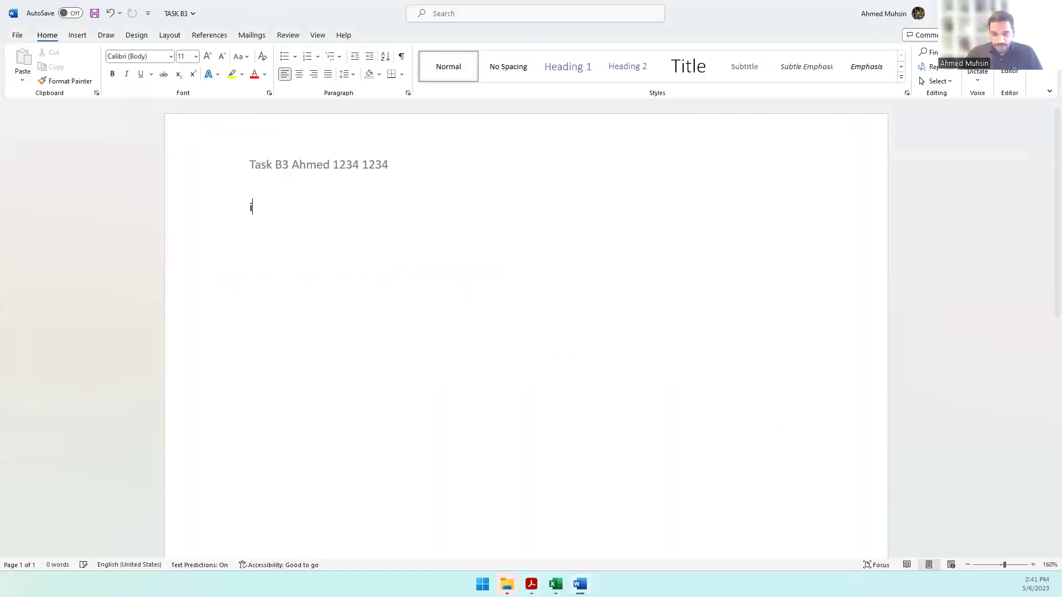
Write answer i) explaining absolute referencing locks a cell address when replicated, in 14 pt
{"action": "type", "text": "i) T"}
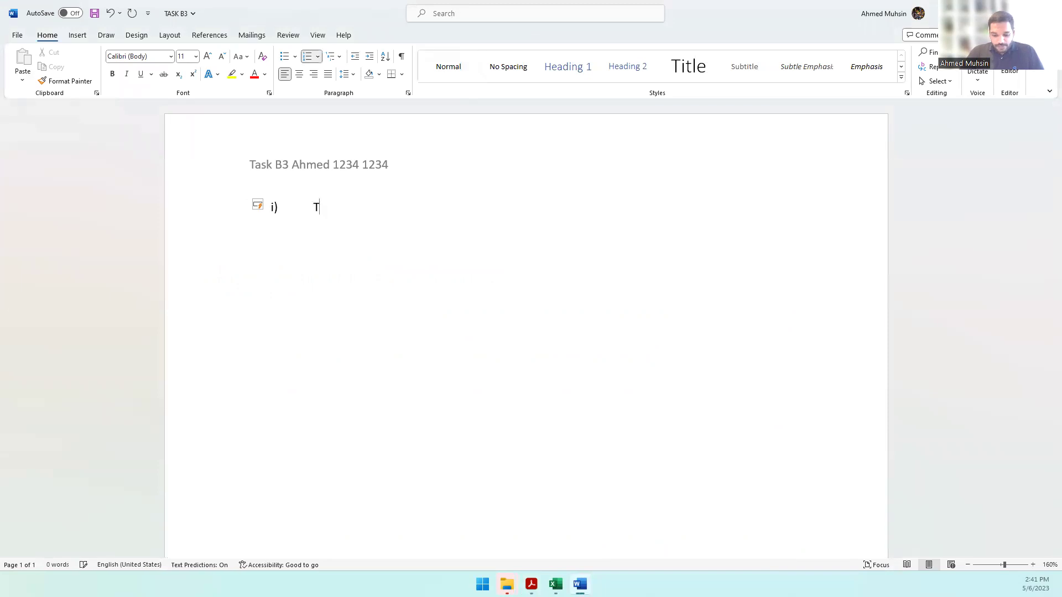
{"action": "type", "text": "he reason absolute cell referencing is used, is in order"}
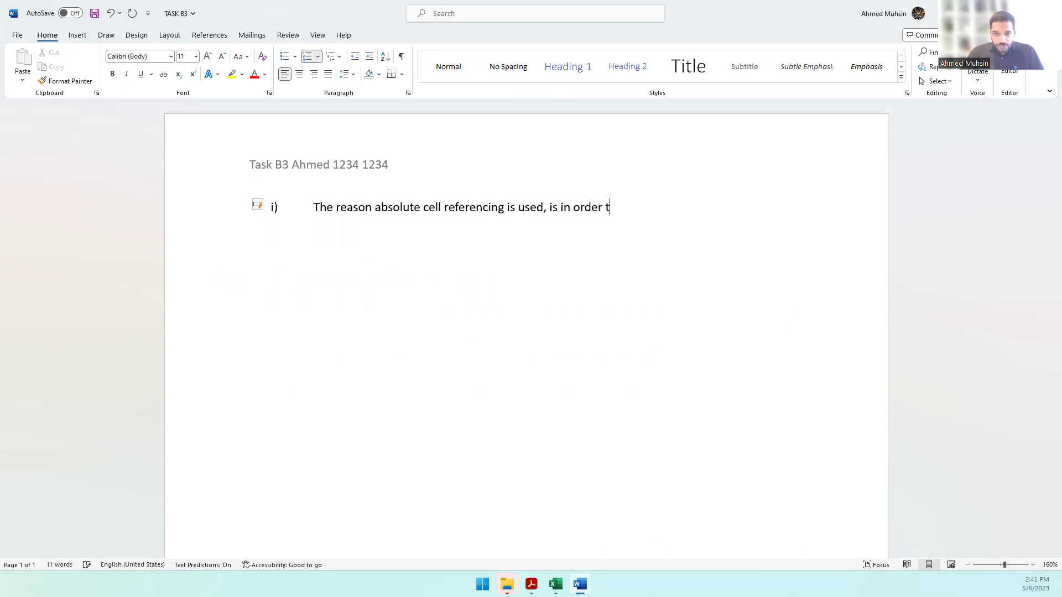
{"action": "type", "text": "the address of a particular tha"}
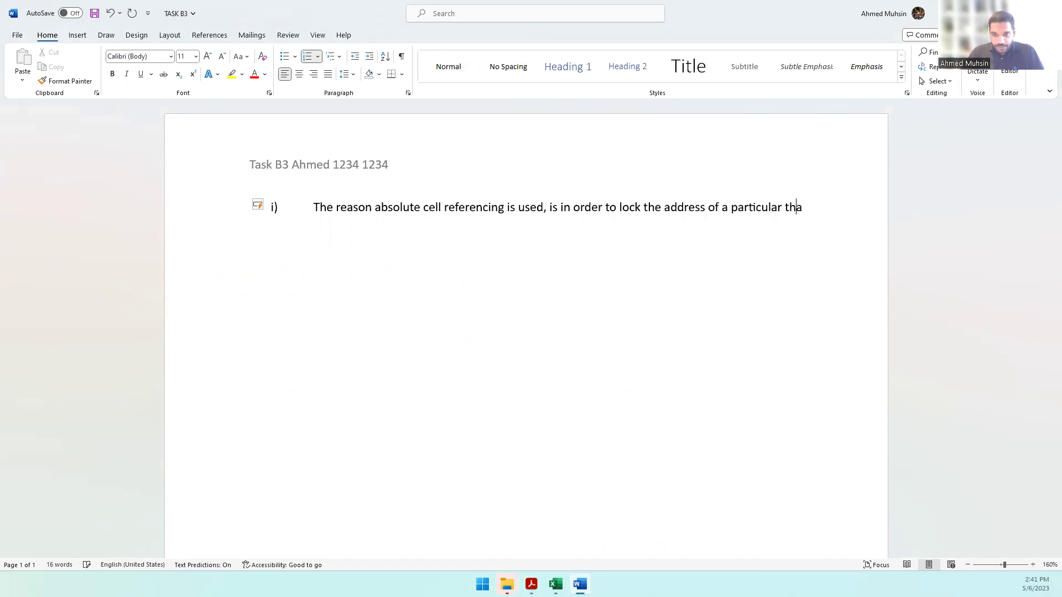
{"action": "type", "text": "t we do not want changing when the formula is replicated."}
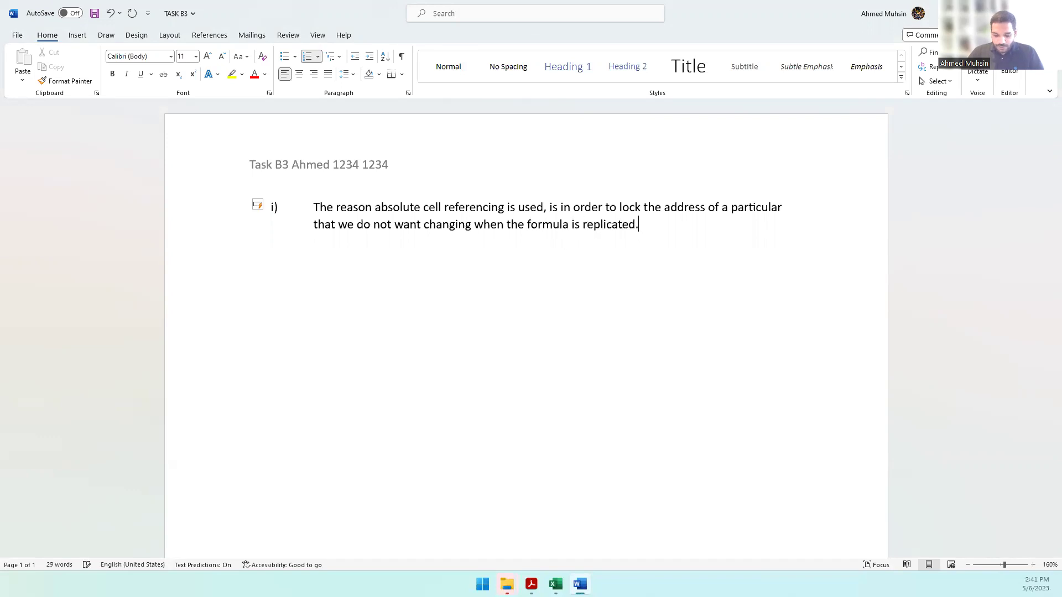
{"action": "key", "text": "ctrl+a"}
{"action": "key", "text": "ctrl+shift+period"}
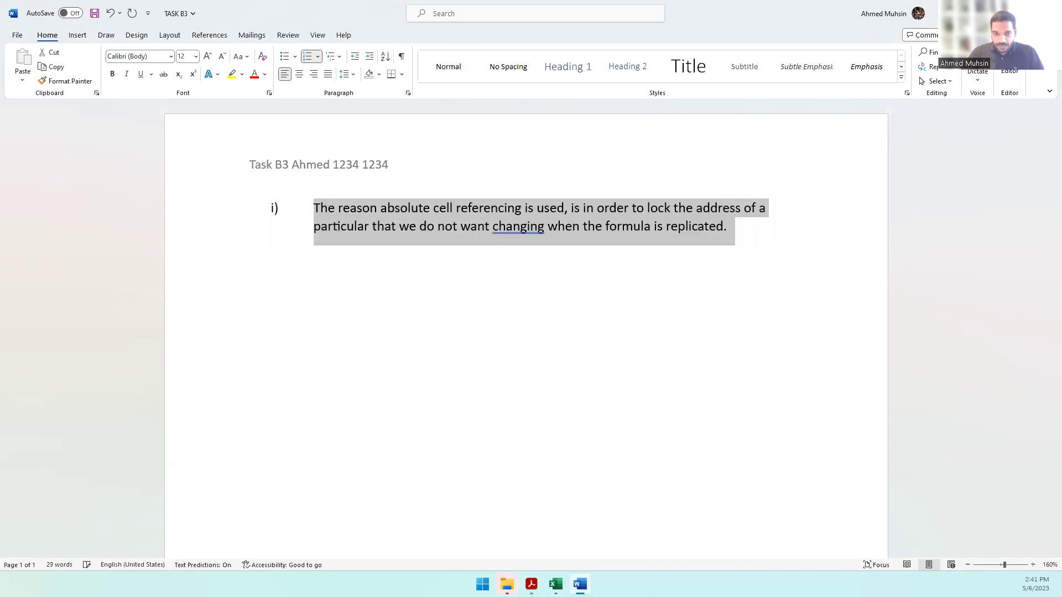
{"action": "key", "text": "ctrl+shift+period"}
{"action": "left_click", "coordinate": [399, 253]}
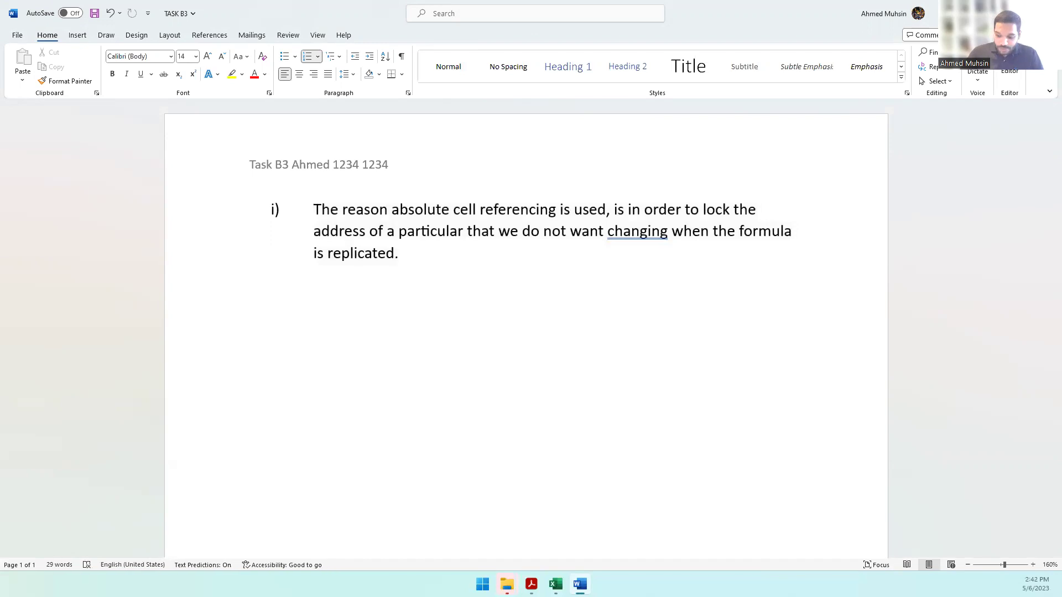
Add numbered item ii) and check the LEN question in the question paper
{"action": "key", "text": "Return"}
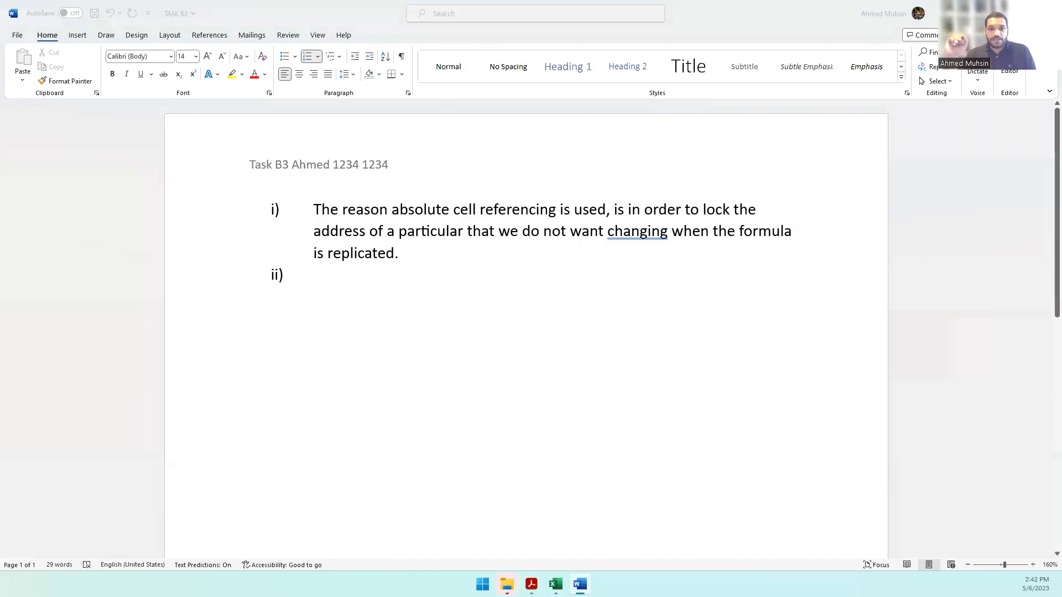
{"action": "key", "text": "alt+Tab"}
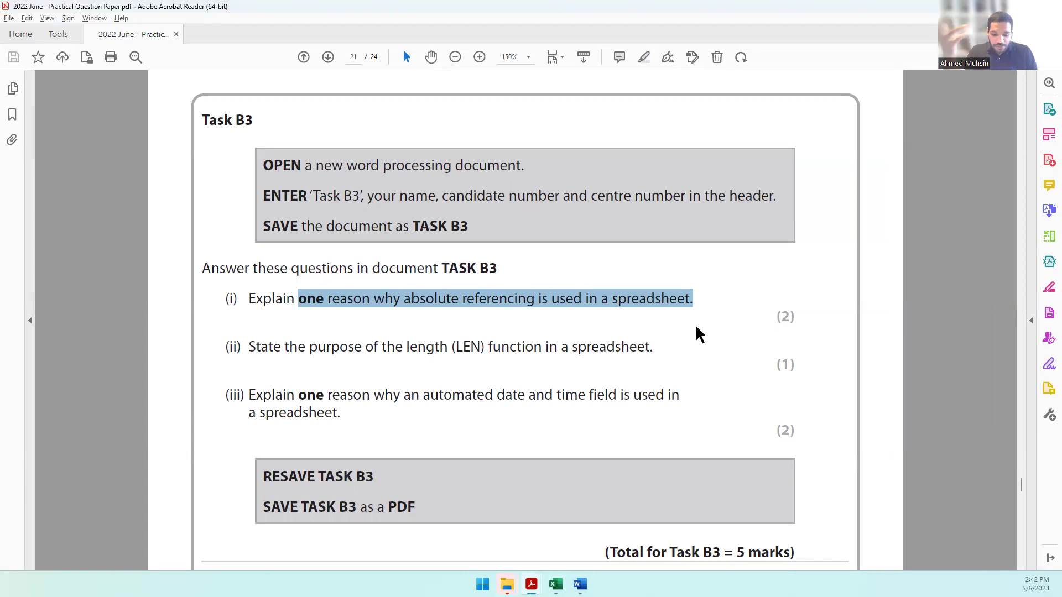
{"action": "key", "text": "alt+Tab"}
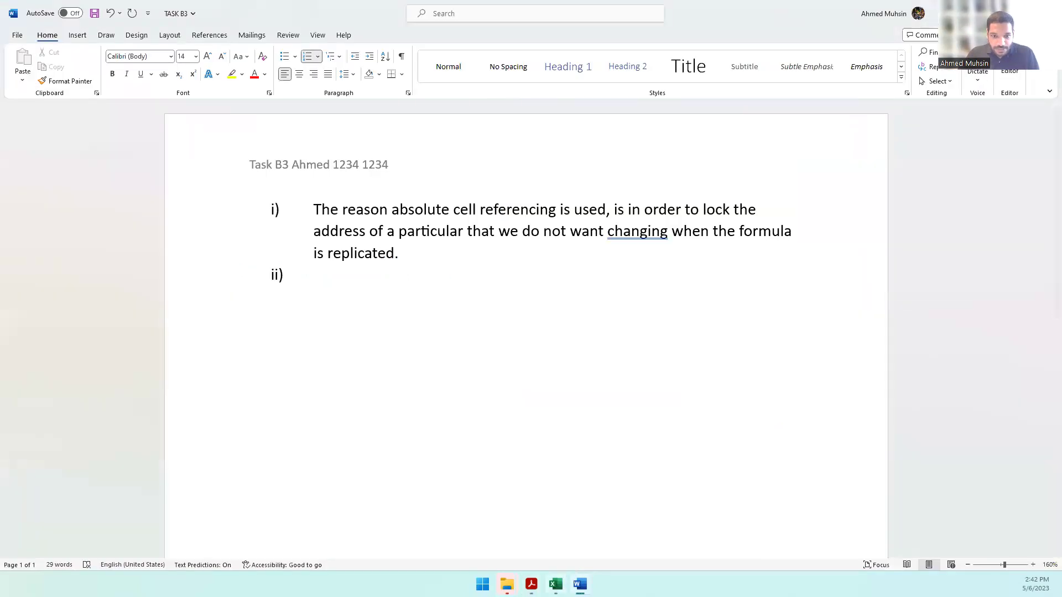
Enter the sample text ABCDEFG in cell F21 of the TASK B1 workbook
{"action": "left_click", "coordinate": [555, 584]}
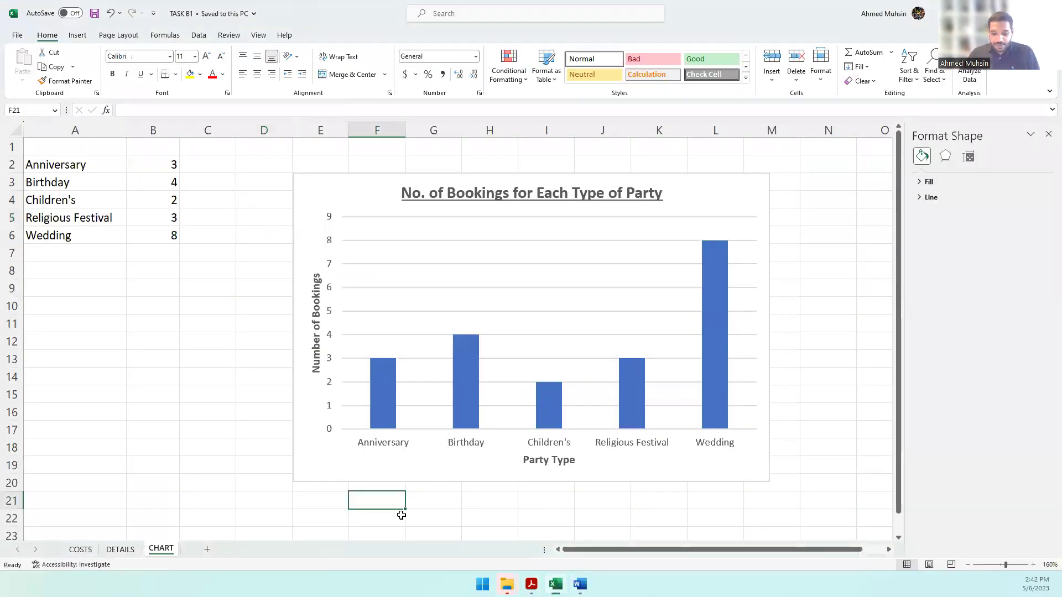
{"action": "type", "text": "ABCDEFG"}
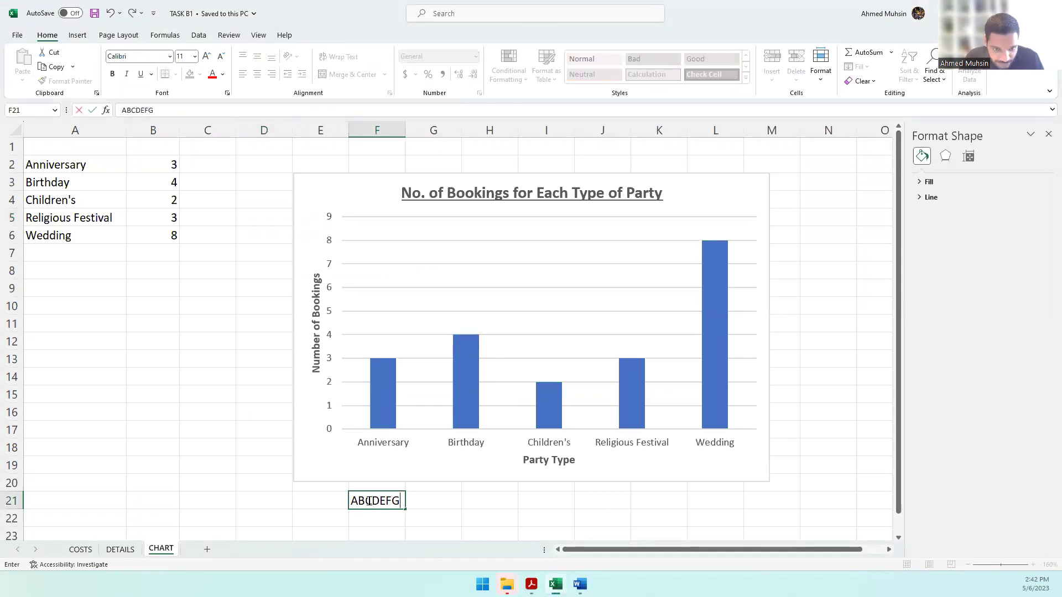
{"action": "left_click", "coordinate": [417, 504]}
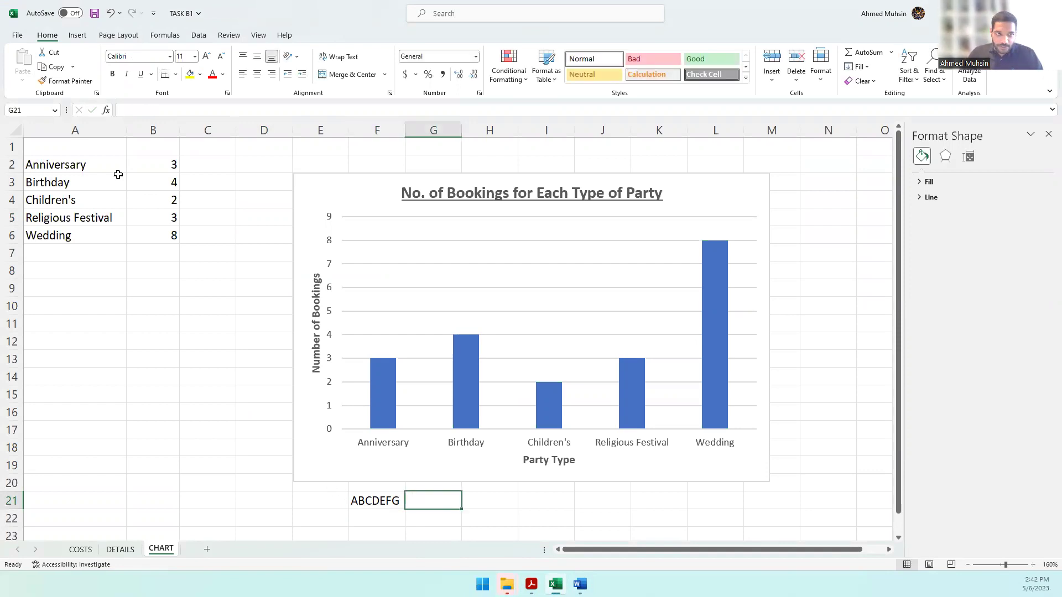
Insert =LEN(F21) into G21 through Insert Function so it returns 7
{"action": "left_click", "coordinate": [111, 111]}
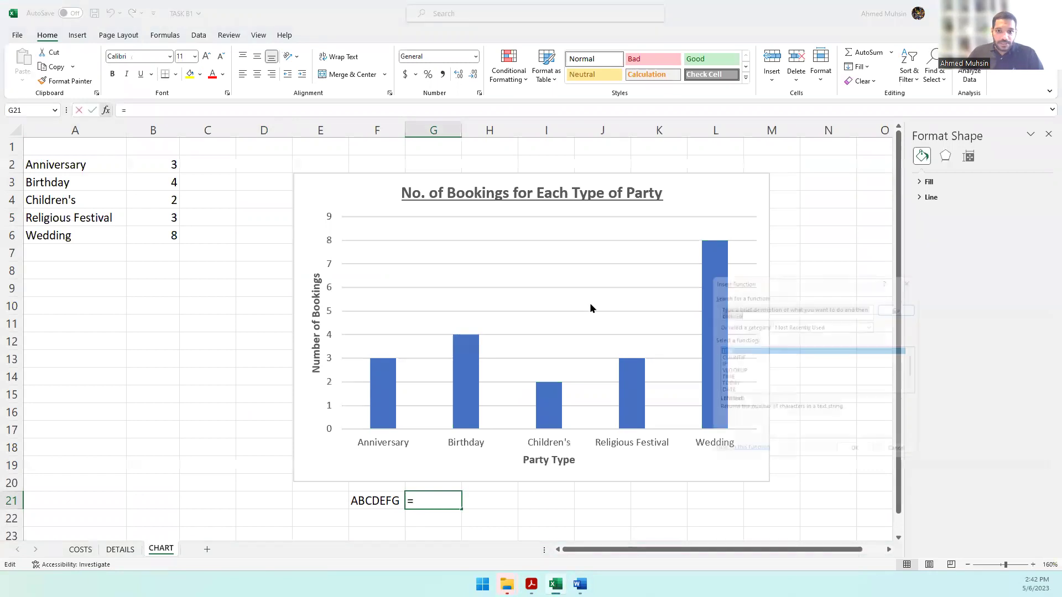
{"action": "type", "text": "len"}
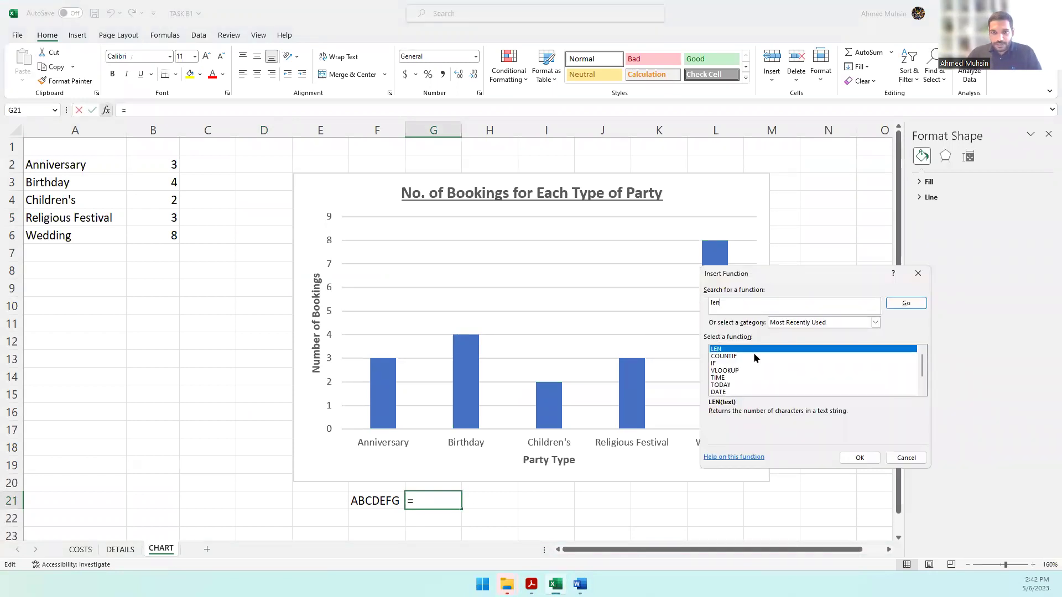
{"action": "key", "text": "Return"}
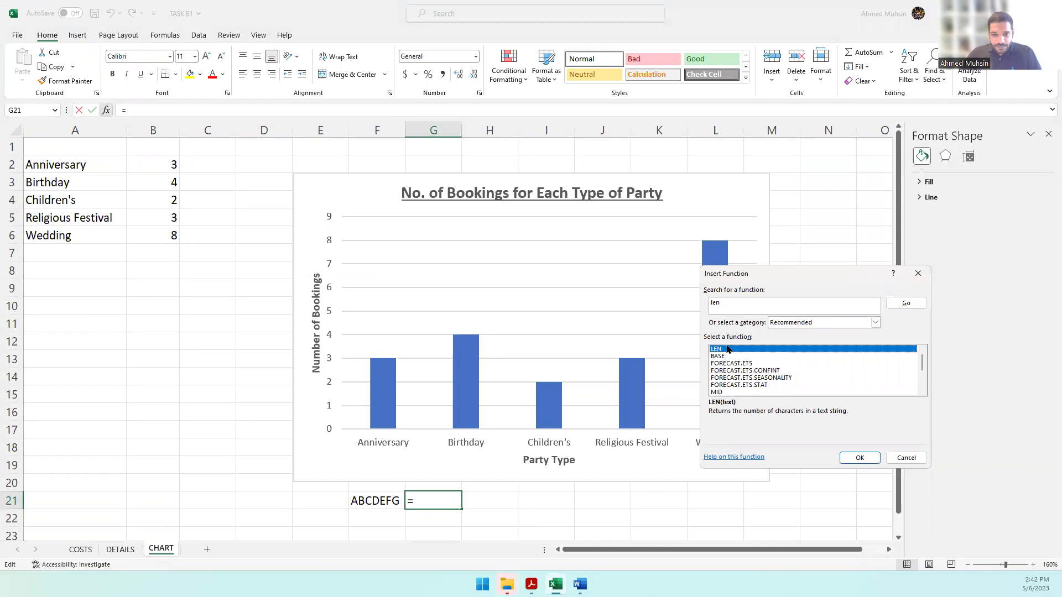
{"action": "double_click", "coordinate": [726, 351]}
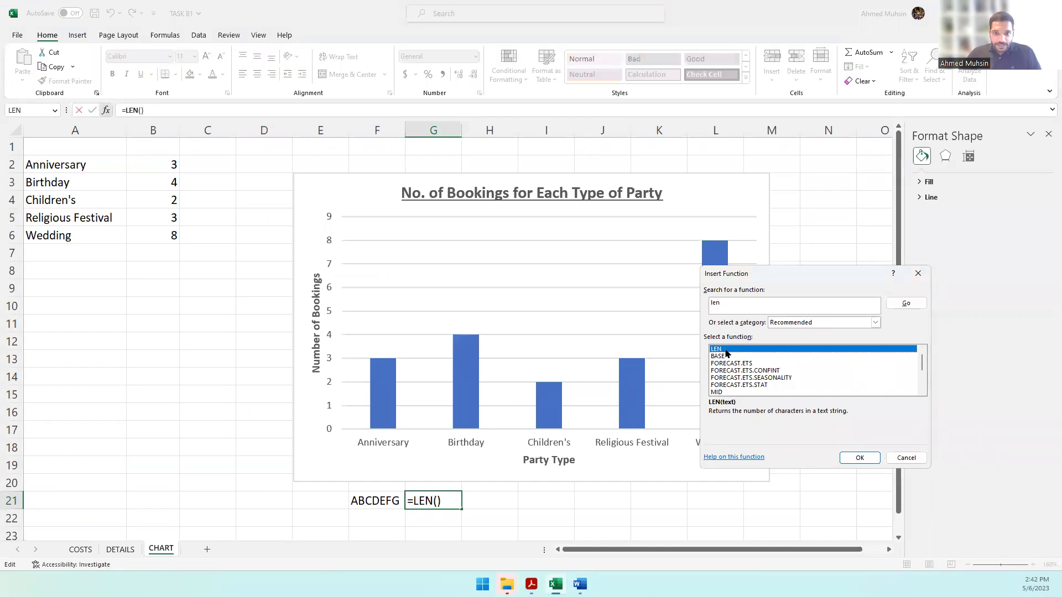
{"action": "left_click_drag", "start_coordinate": [704, 318], "coordinate": [662, 306]}
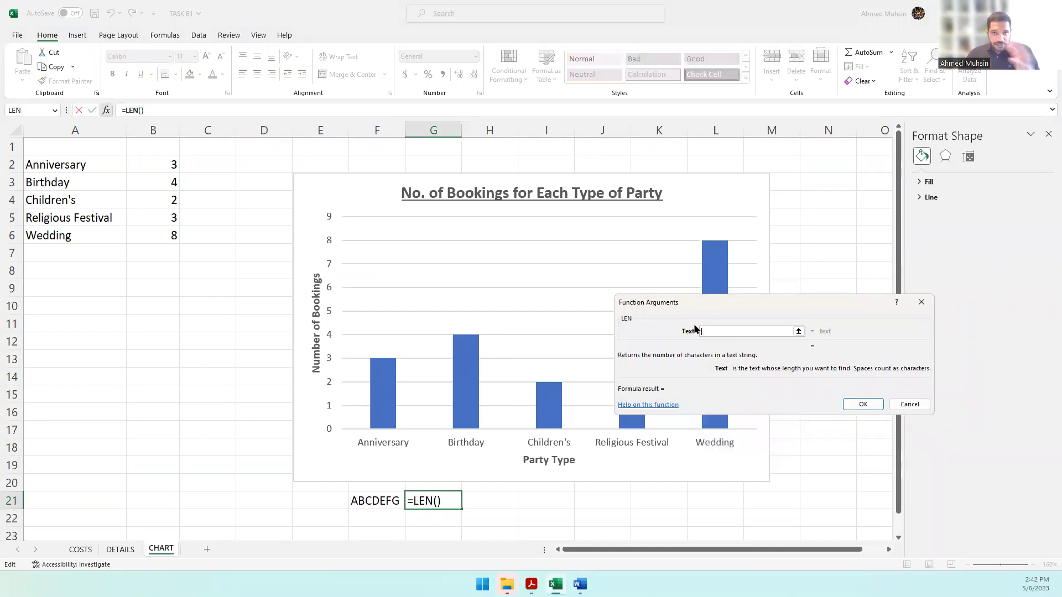
{"action": "left_click", "coordinate": [382, 501]}
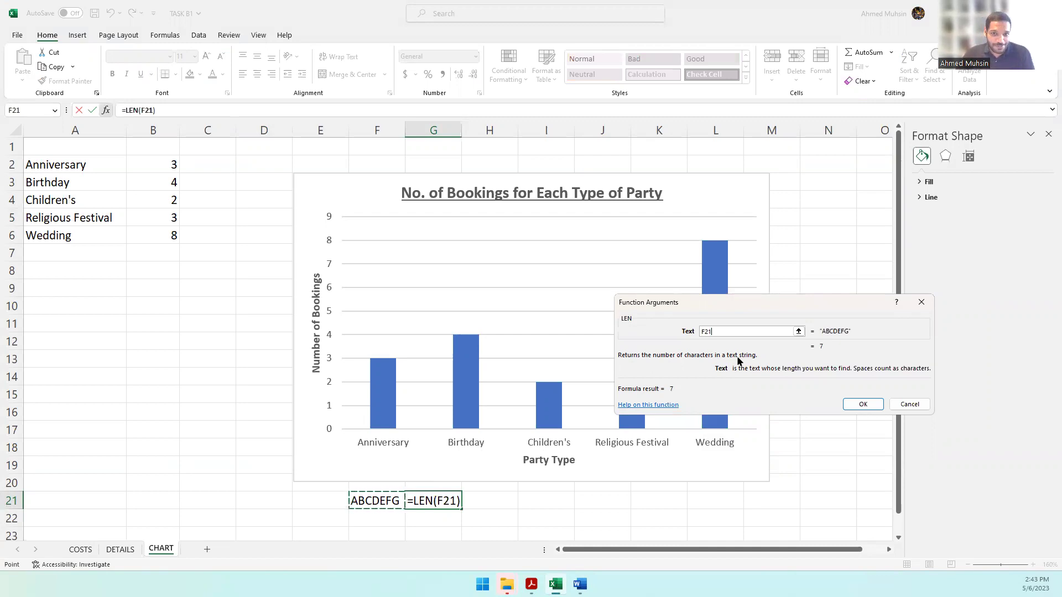
{"action": "left_click", "coordinate": [863, 404]}
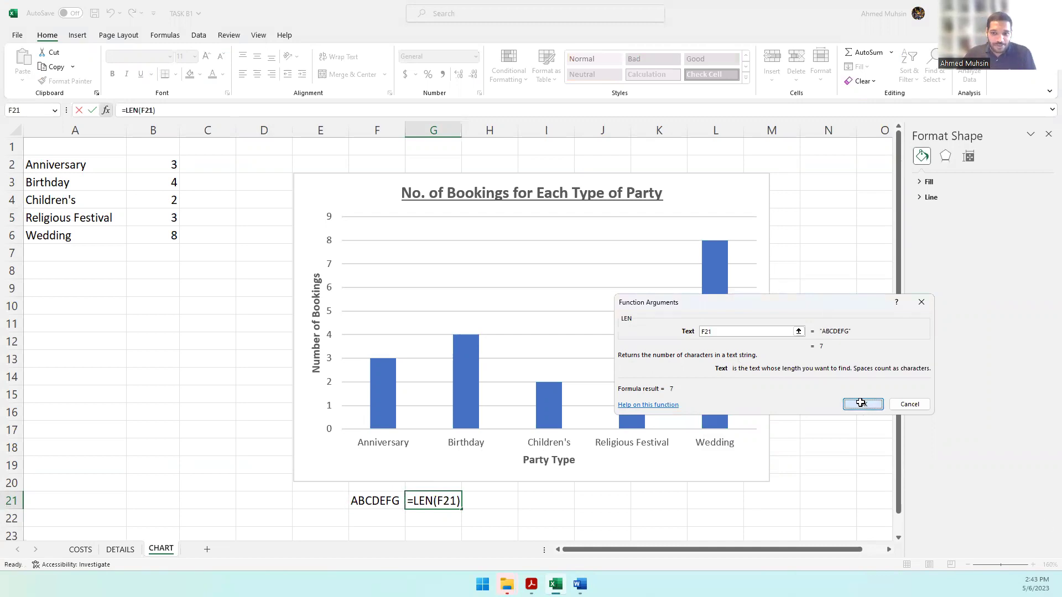
{"action": "left_click", "coordinate": [375, 507]}
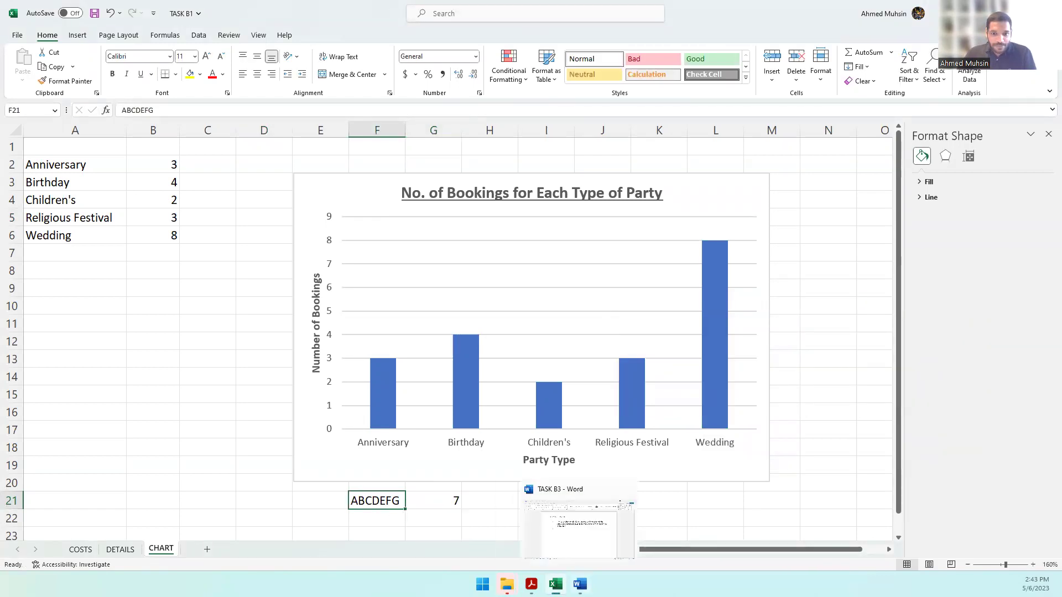
In TASK B3, answer ii) with 'Returns the number of characters in a text string' and begin item iii)
{"action": "left_click", "coordinate": [531, 584]}
{"action": "key", "text": "alt+Tab"}
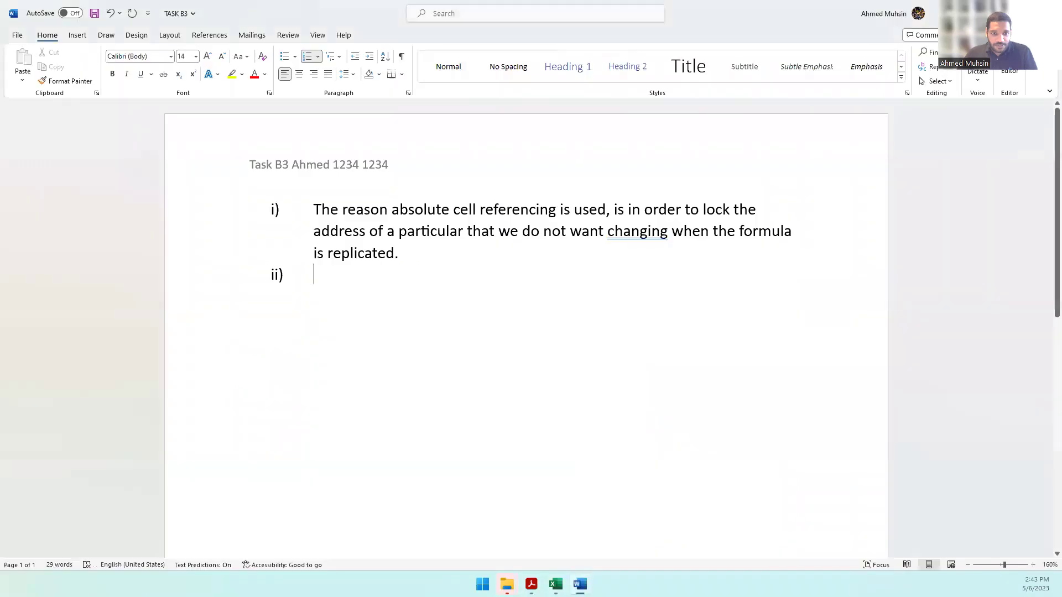
{"action": "type", "text": "Returns t"}
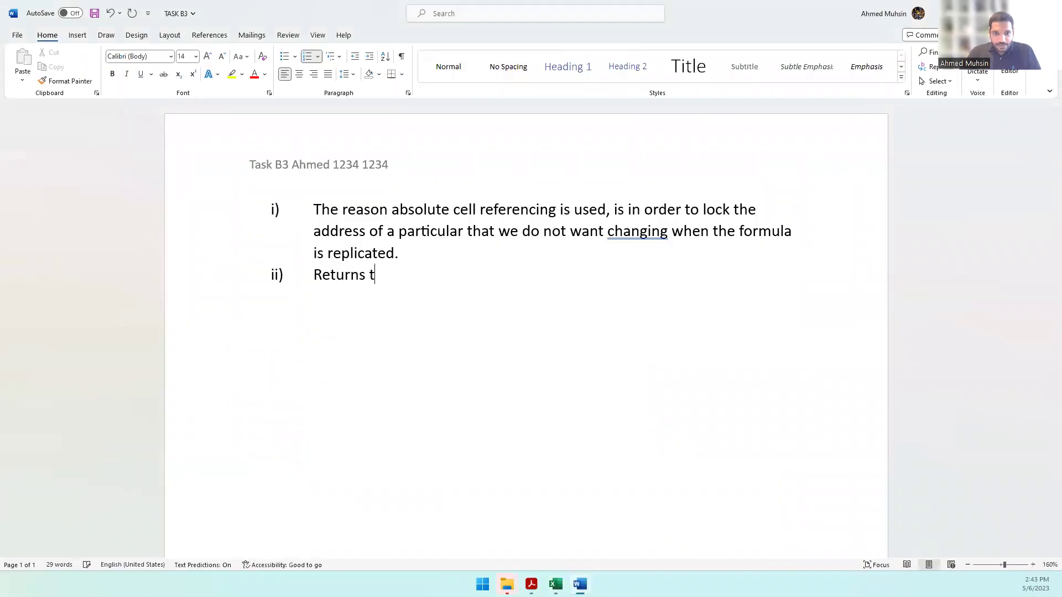
{"action": "type", "text": "he number of "}
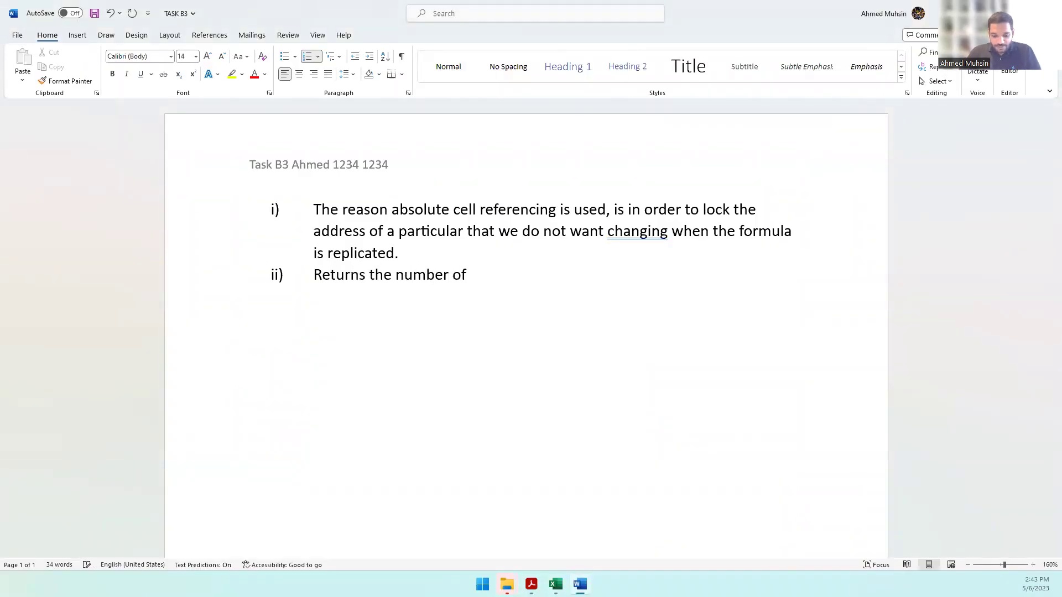
{"action": "type", "text": "characters in a "}
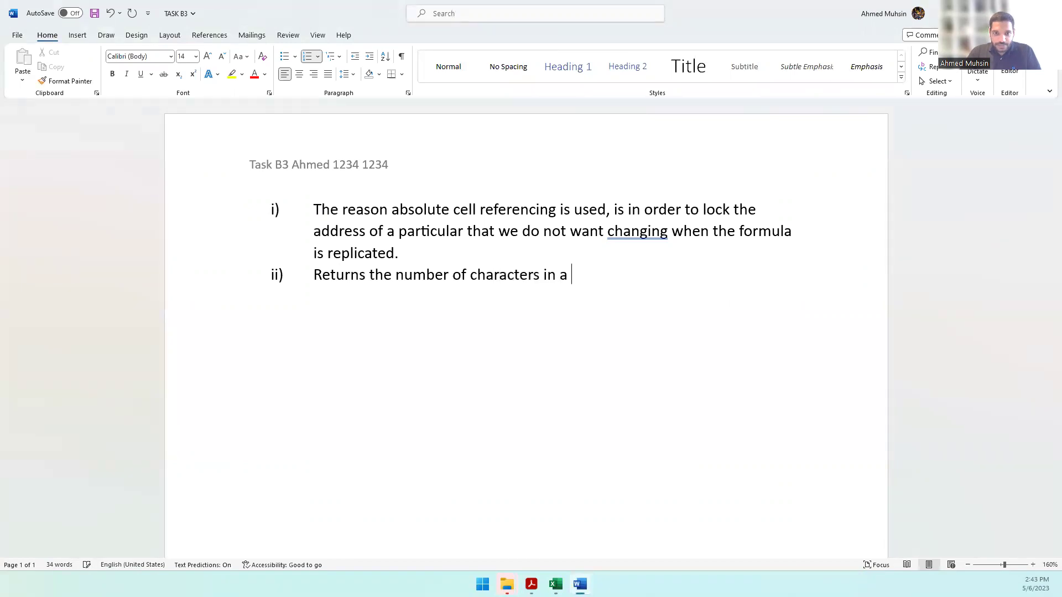
{"action": "type", "text": "text string"}
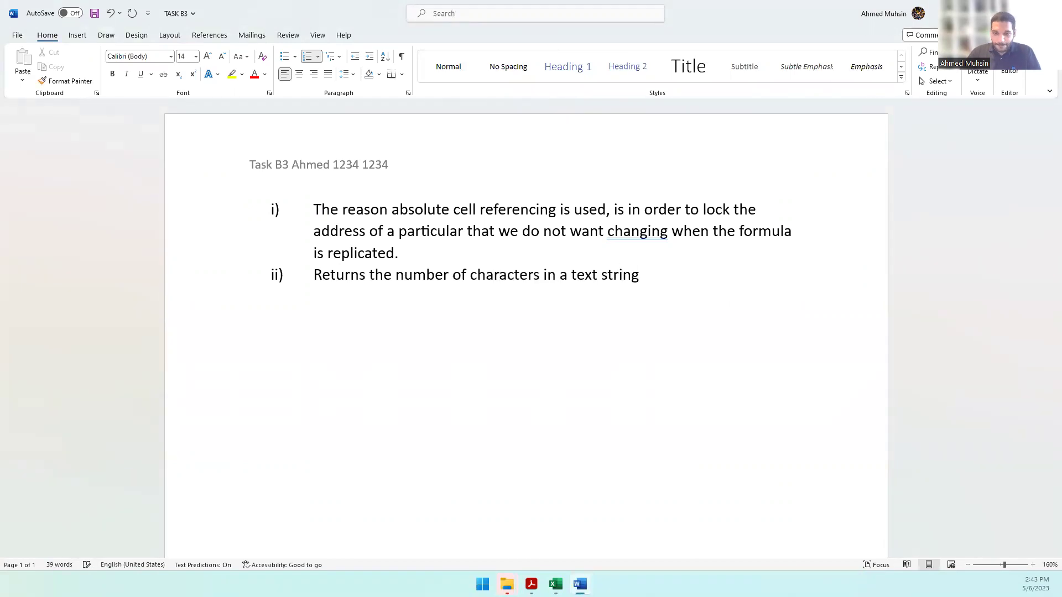
{"action": "key", "text": "Return"}
Highlight the automated date and time phrase of question (iii), then bring up Excel's COSTS sheet
{"action": "key", "text": "alt+Tab"}
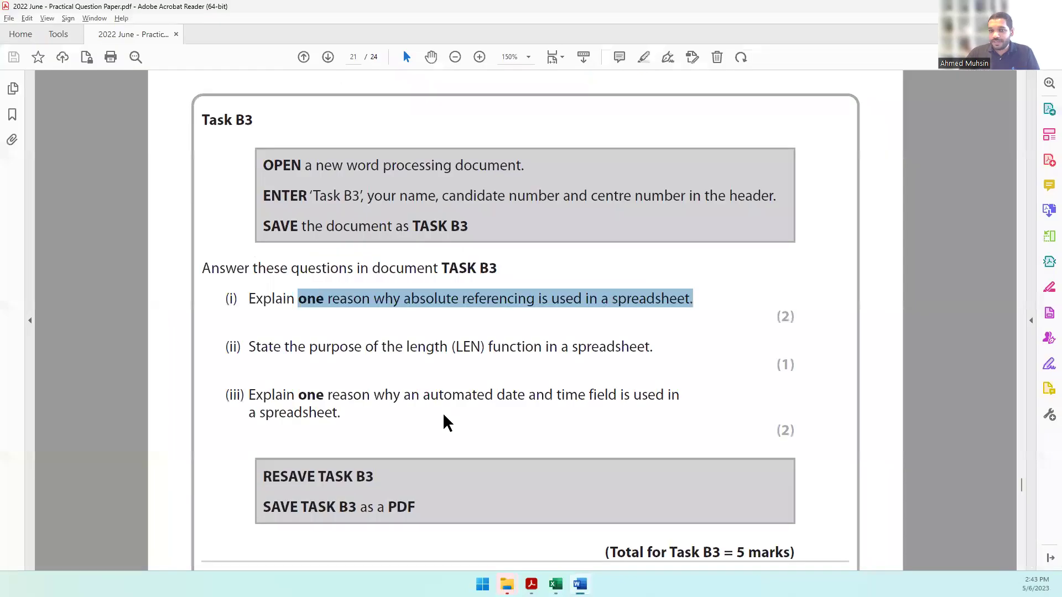
{"action": "left_click_drag", "start_coordinate": [327, 395], "coordinate": [664, 400]}
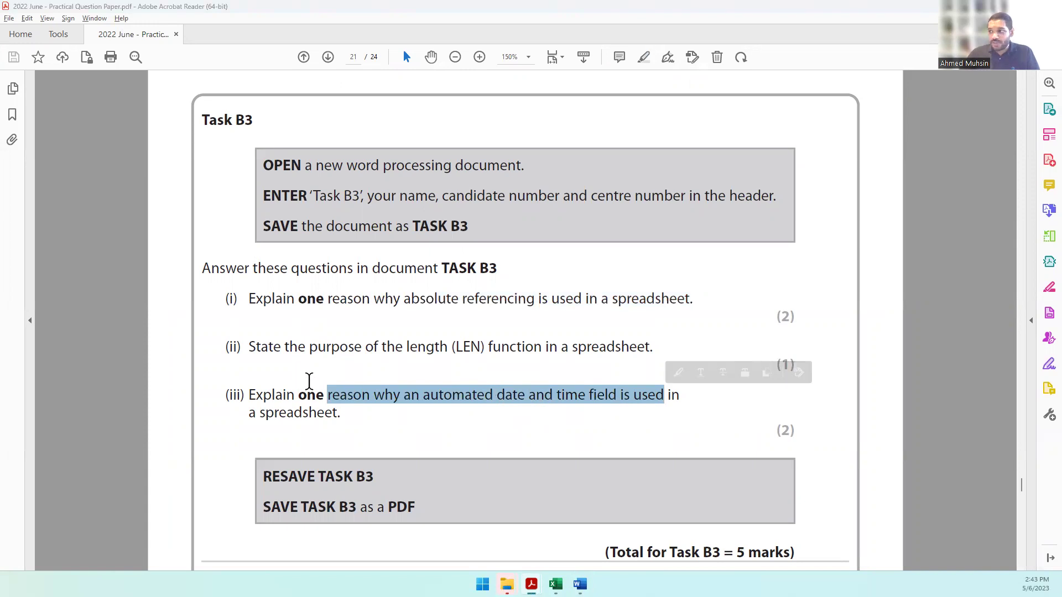
{"action": "key", "text": "alt+Tab"}
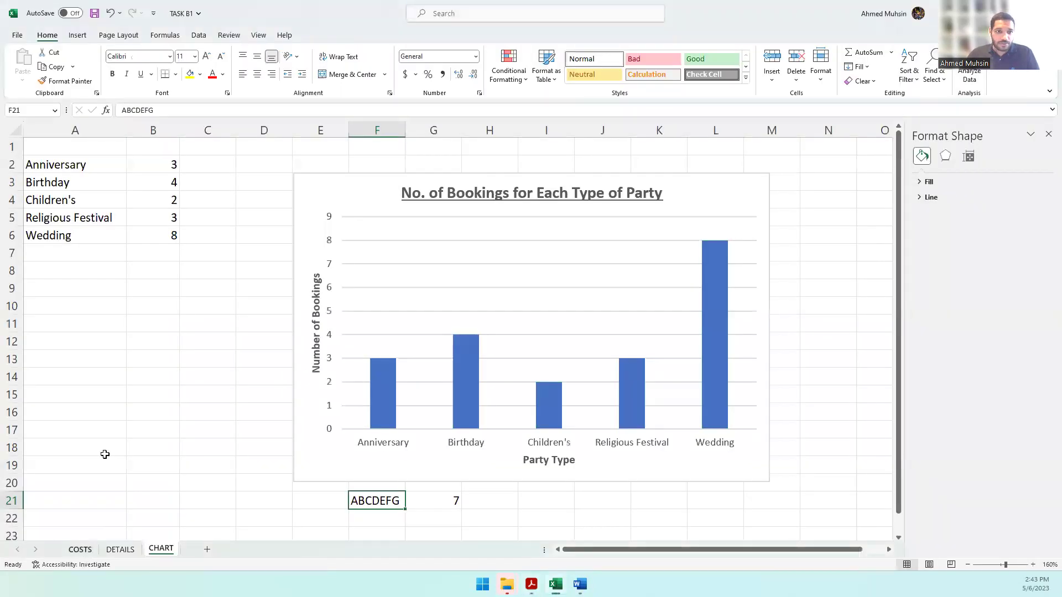
{"action": "key", "text": "ctrl+Page_Up"}
{"action": "key", "text": "ctrl+Page_Up"}
Inspect the 5/6/2023 14:08 date and time in cell A1, then return to the question paper
{"action": "left_click", "coordinate": [166, 156]}
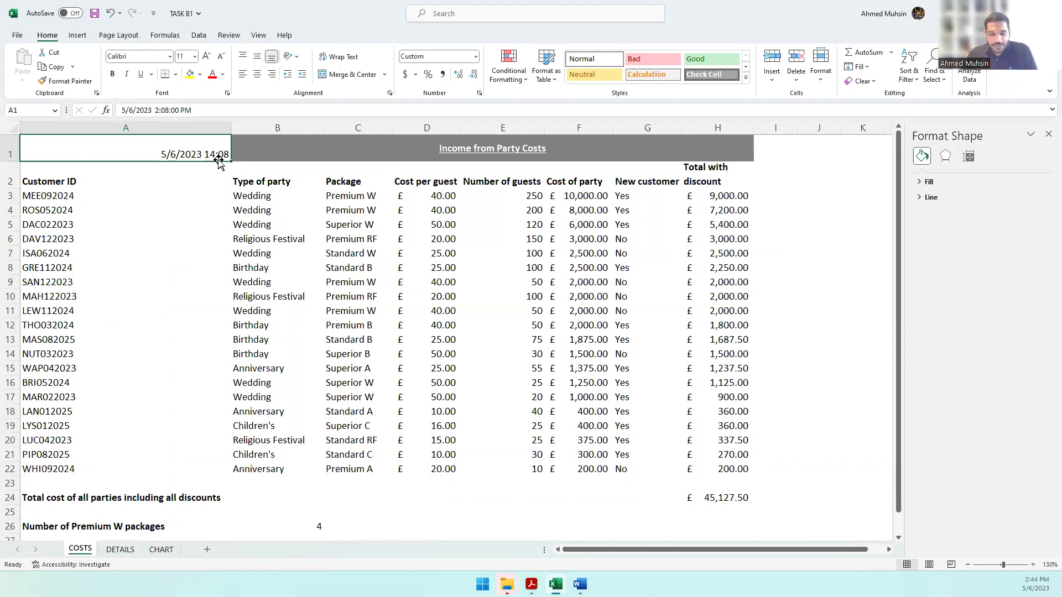
{"action": "key", "text": "alt+Tab"}
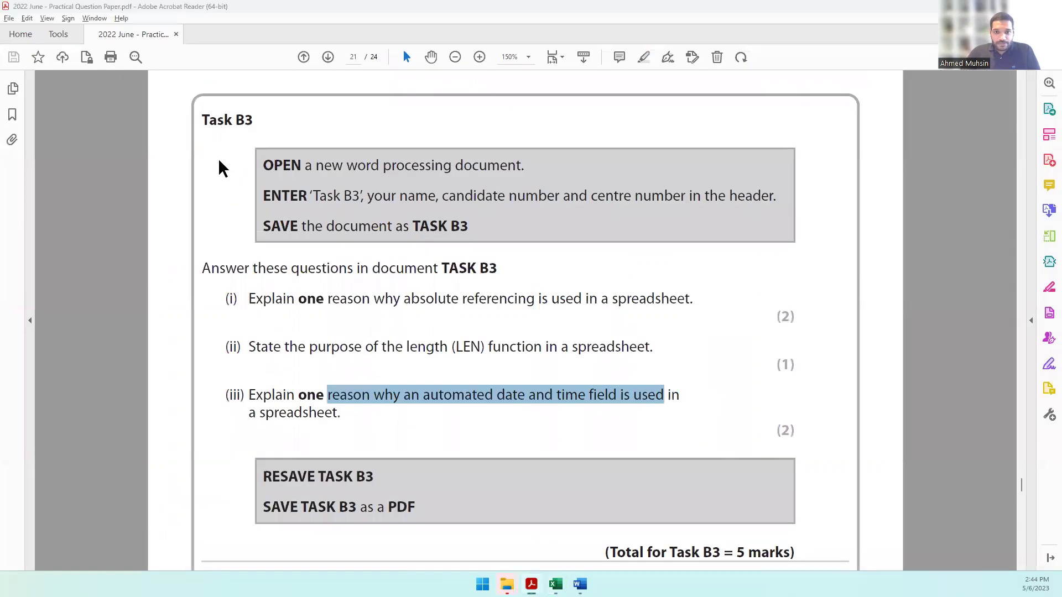
Answer iii): an automated date and time records the exact moment, while manual typing only approximates it
{"action": "key", "text": "alt+Tab"}
{"action": "type", "text": "So t"}
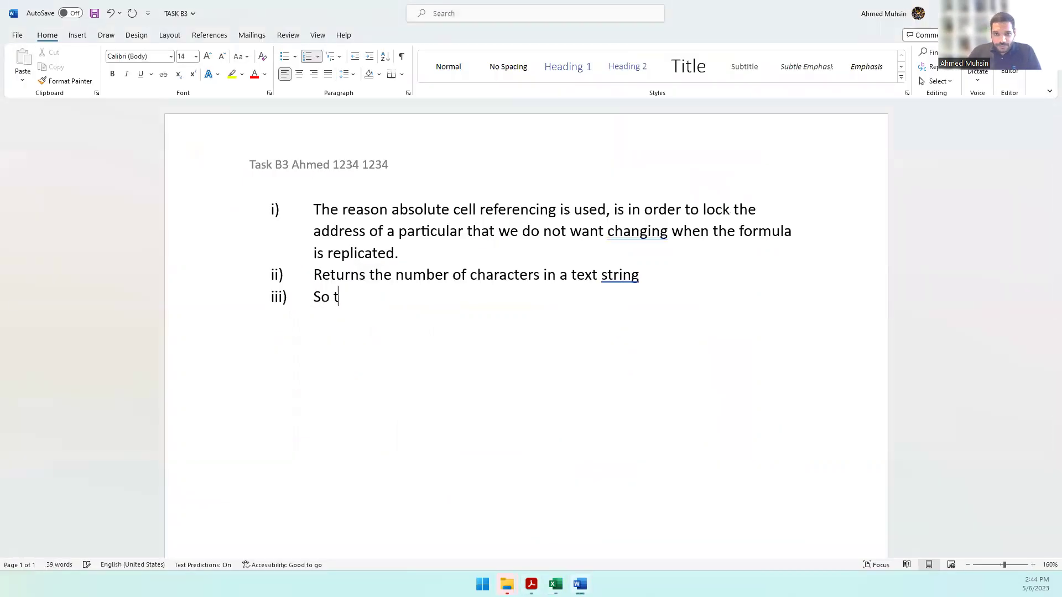
{"action": "type", "text": "hat the"}
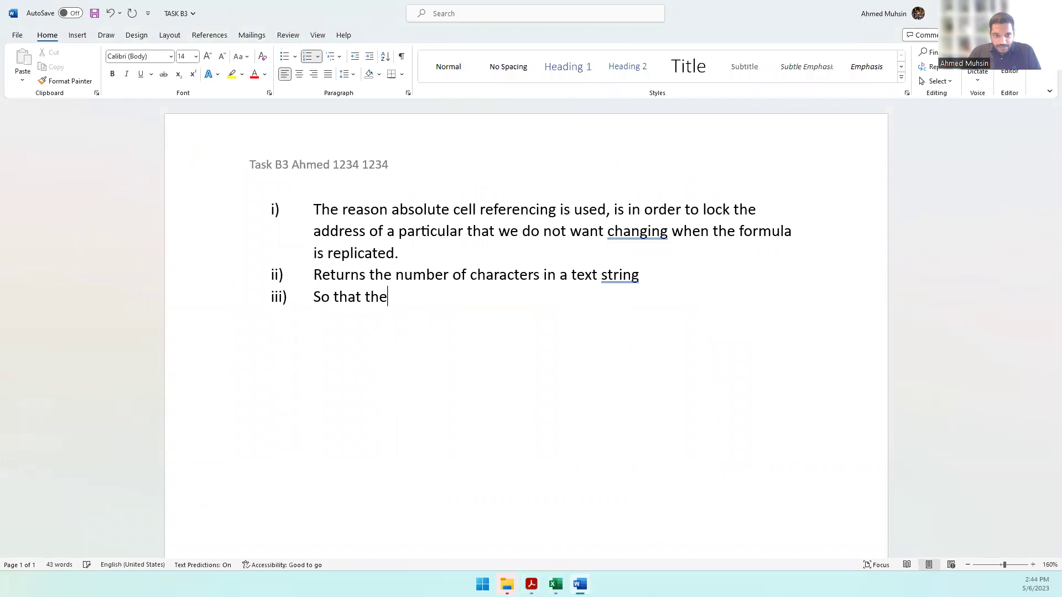
{"action": "type", "text": " exact precis"}
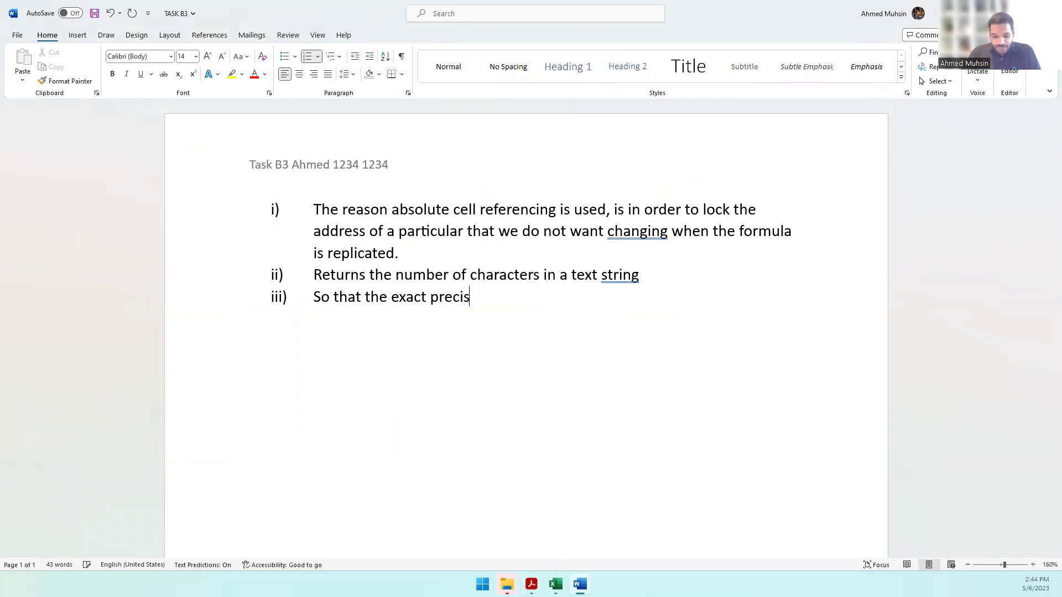
{"action": "type", "text": "e date and ti"}
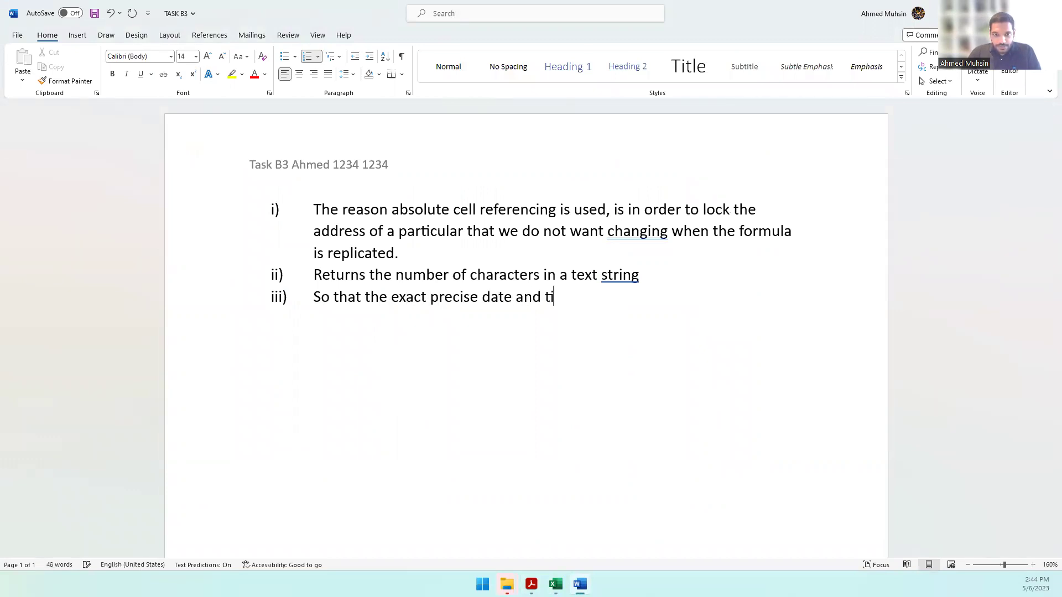
{"action": "type", "text": "me is recorded"}
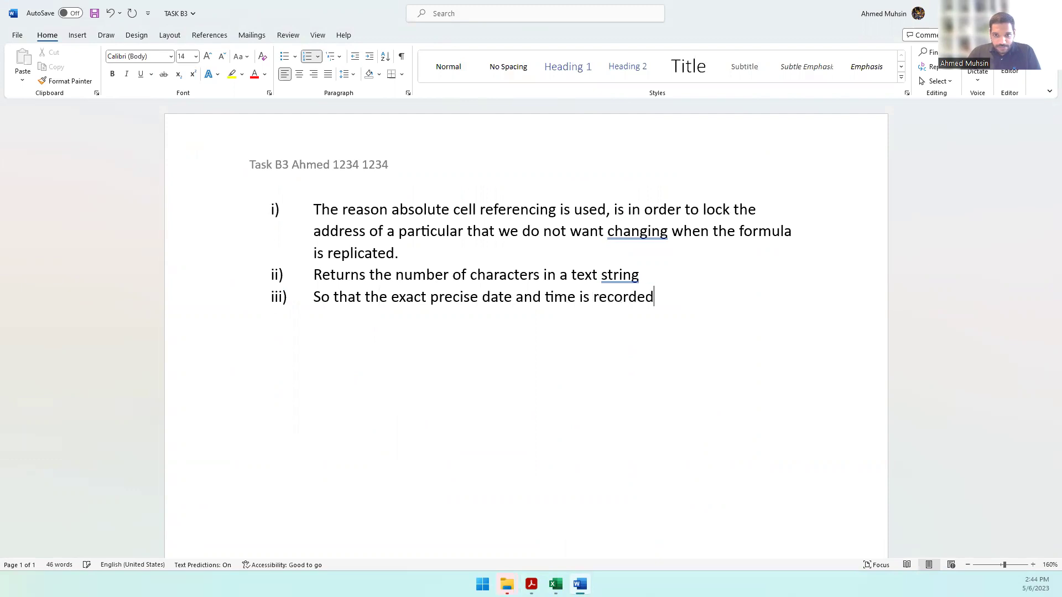
{"action": "type", "text": ". If the use"}
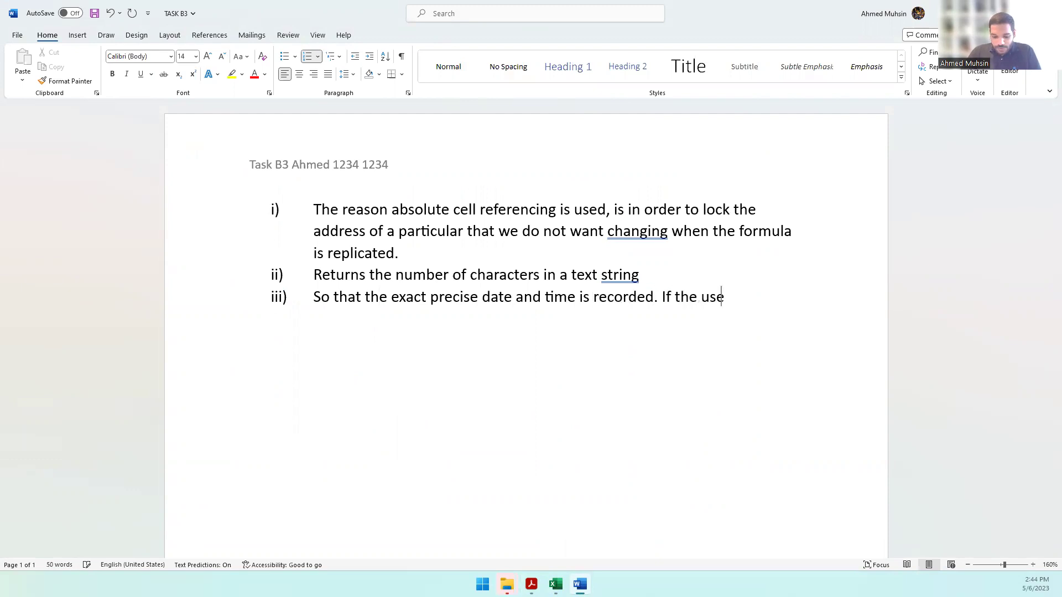
{"action": "type", "text": "r is to manual"}
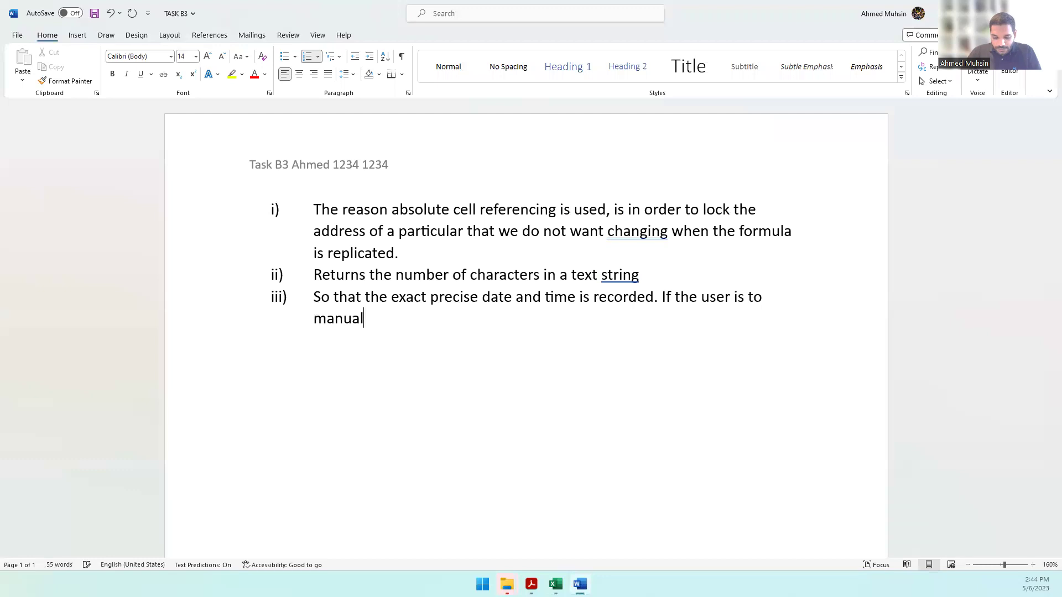
{"action": "type", "text": "ly type it"}
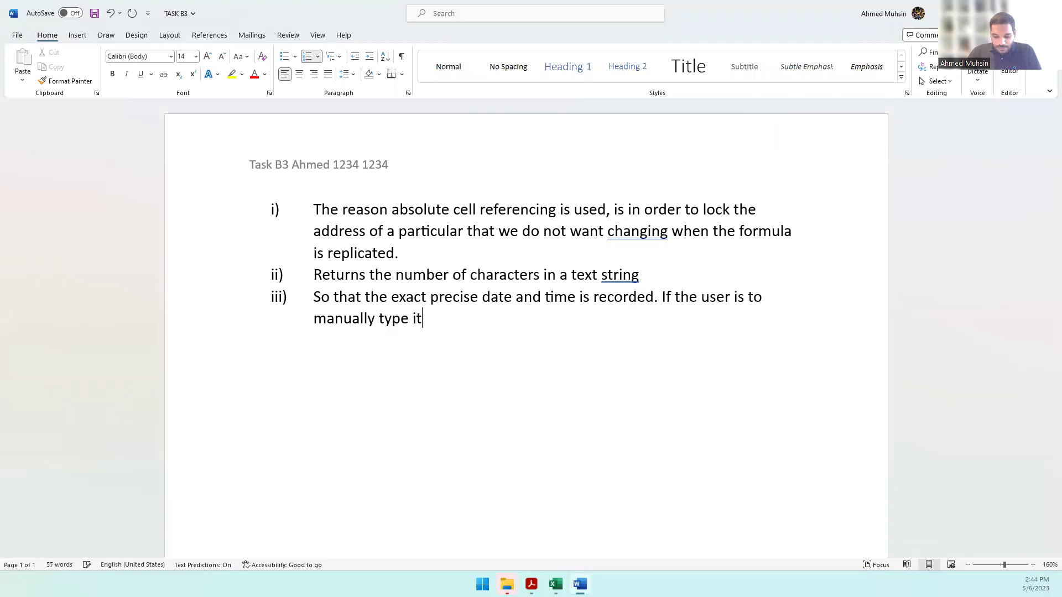
{"action": "type", "text": ", they may "}
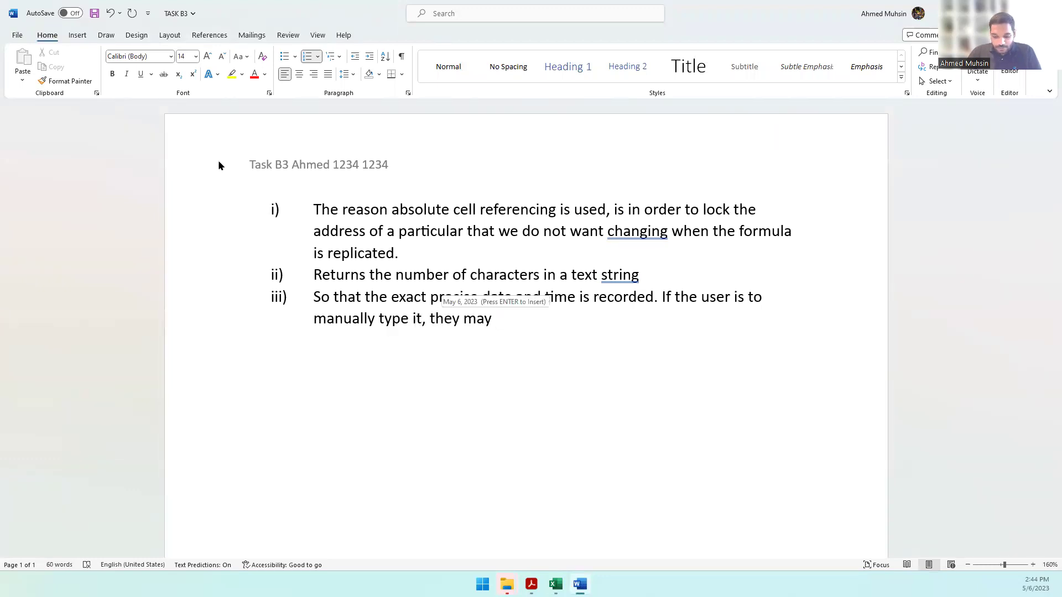
{"action": "type", "text": "put a "}
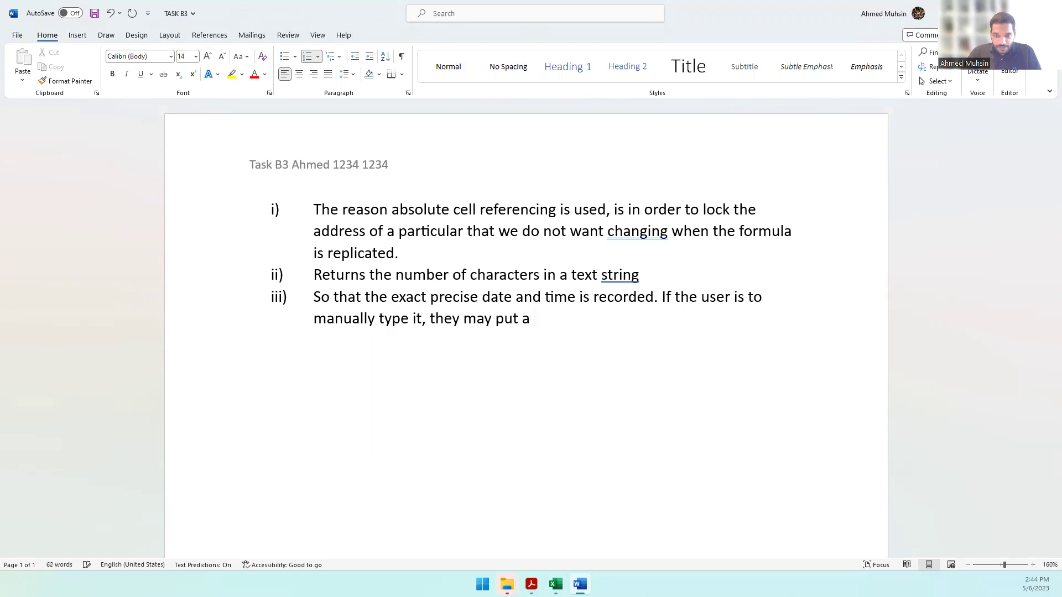
{"action": "type", "text": "data"}
{"action": "key", "text": "BackSpace"}
{"action": "key", "text": "BackSpace"}
{"action": "type", "text": "e "}
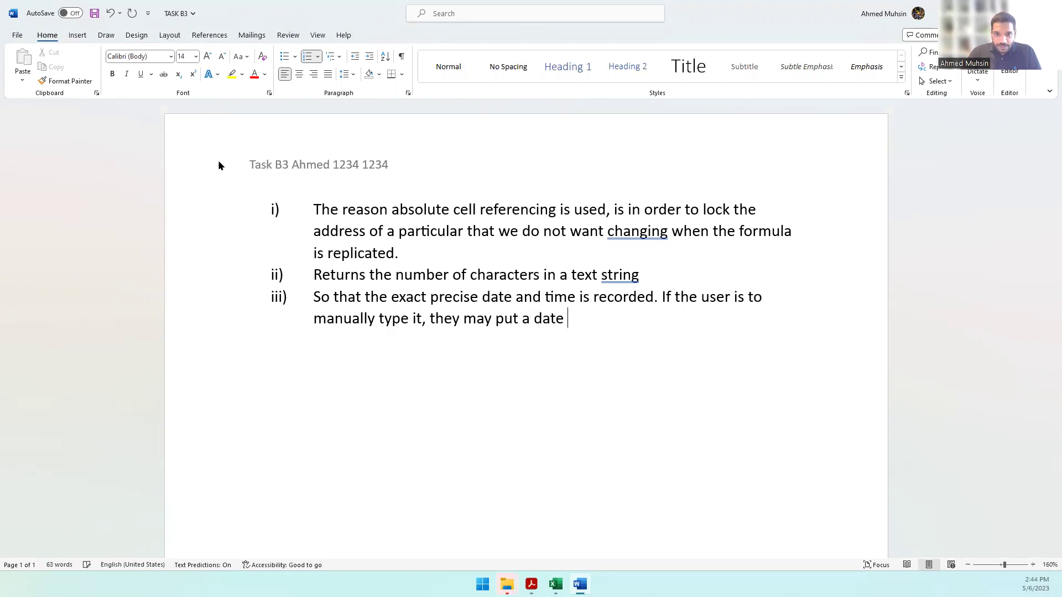
{"action": "type", "text": "& time that is someh"}
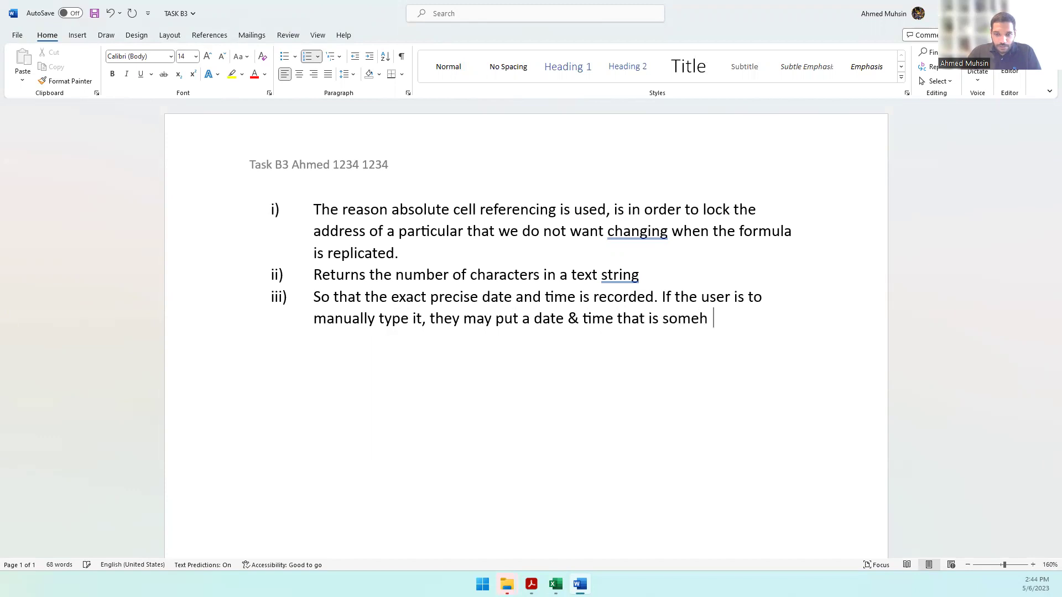
{"action": "key", "text": "BackSpace"}
{"action": "type", "text": "what is close "}
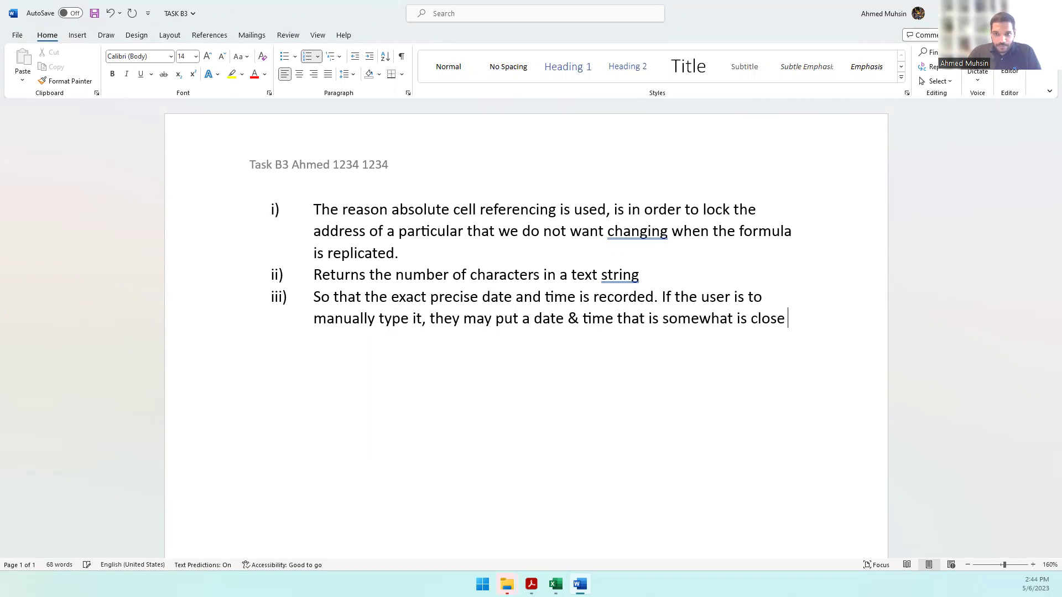
{"action": "type", "text": "to the real date & time."}
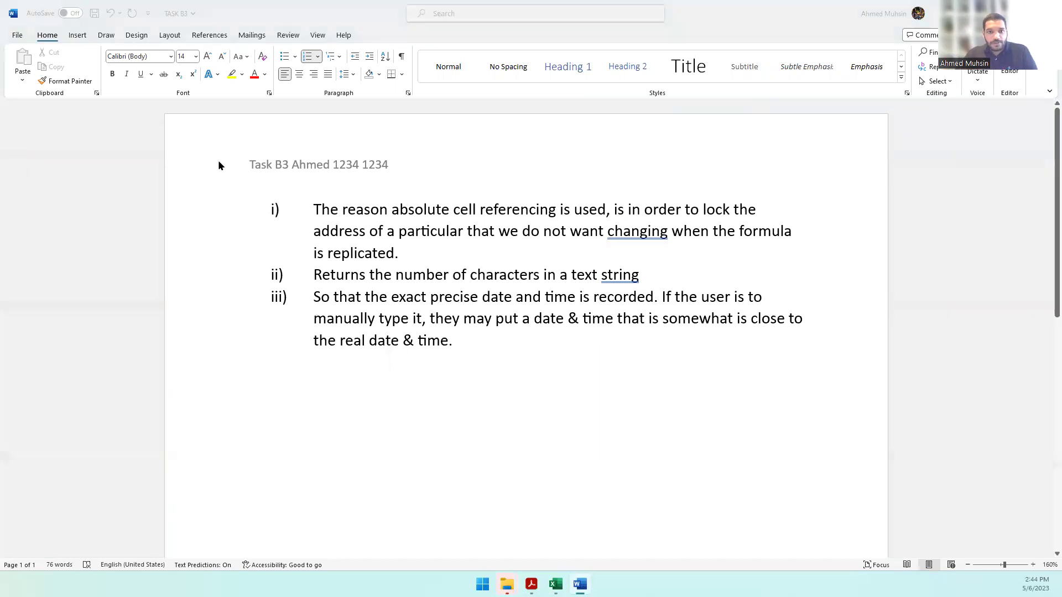
{"action": "key", "text": "alt+Tab"}
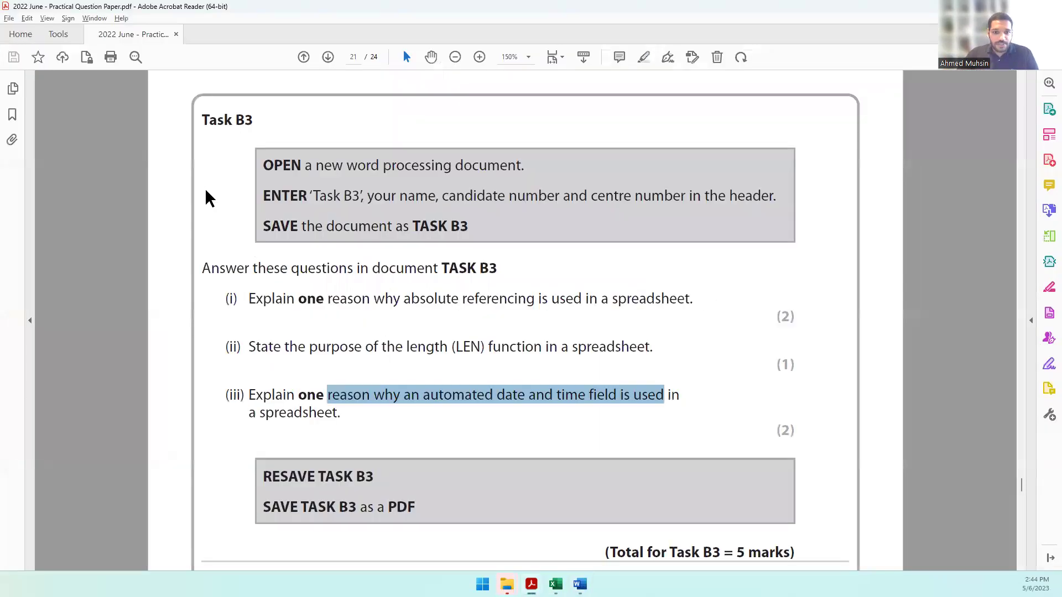
Scroll past the end of Task B3 to the Task B4 box on page 22
{"action": "scroll", "coordinate": [496, 458], "scroll_direction": "down", "scroll_amount": 6}
{"action": "scroll", "coordinate": [495, 458], "scroll_direction": "up", "scroll_amount": 5}
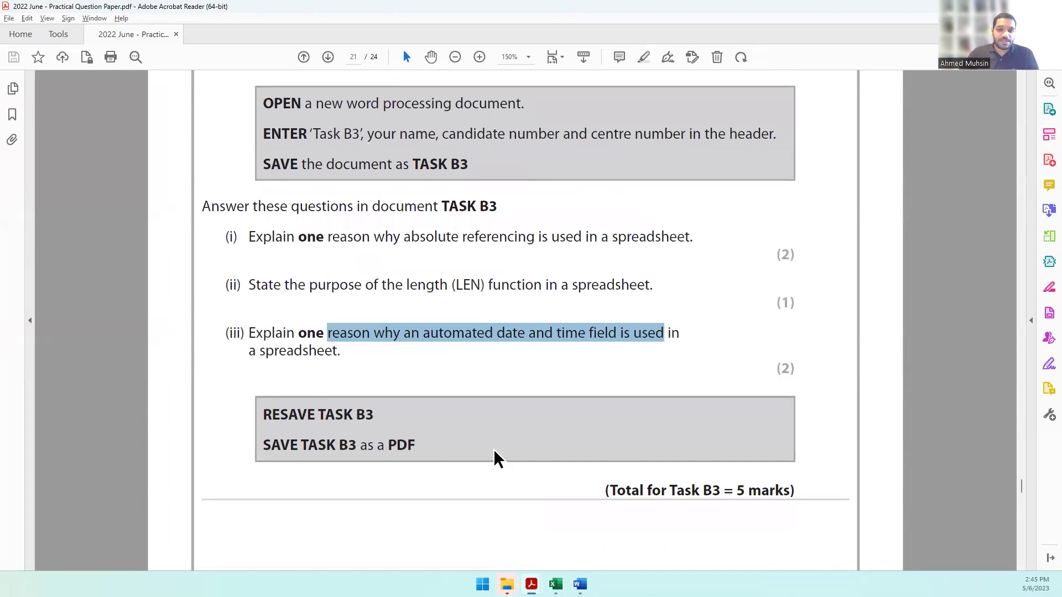
{"action": "scroll", "coordinate": [496, 458], "scroll_direction": "down", "scroll_amount": 5}
{"action": "scroll", "coordinate": [495, 453], "scroll_direction": "down", "scroll_amount": 10}
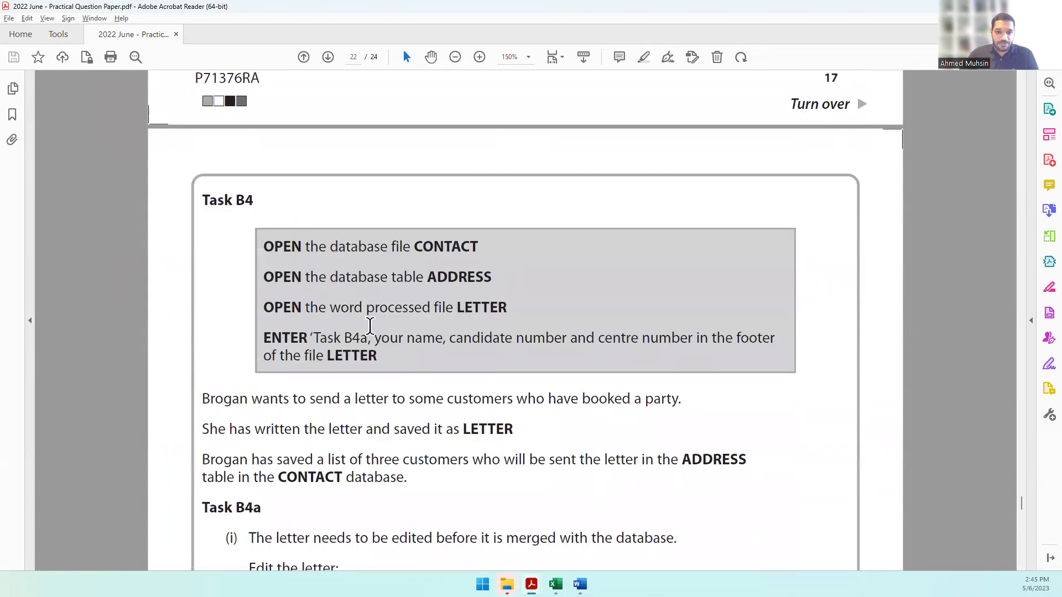
{"action": "scroll", "coordinate": [407, 422], "scroll_direction": "down", "scroll_amount": 3}
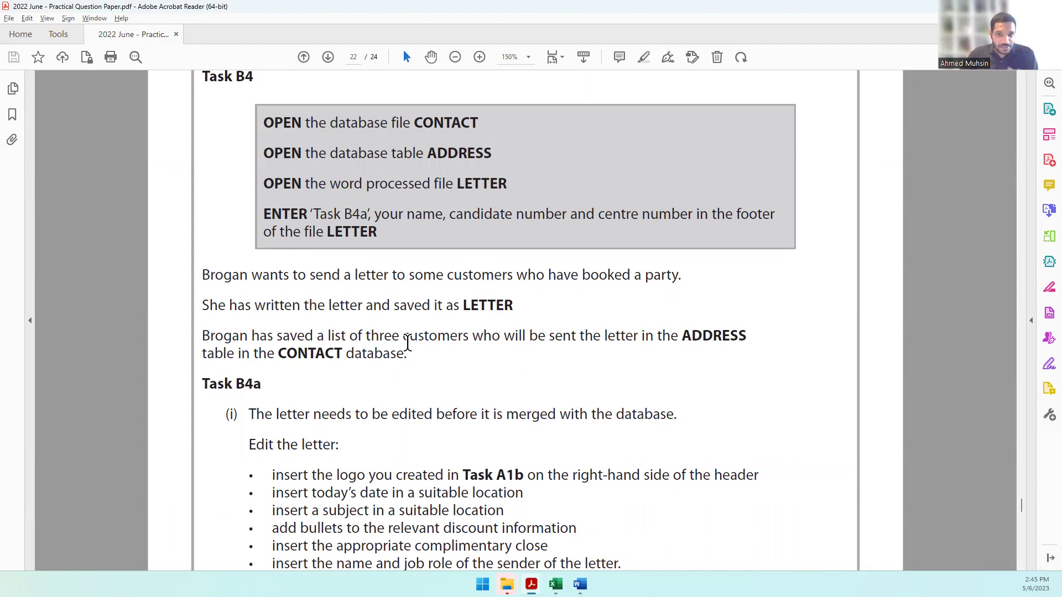
{"action": "scroll", "coordinate": [408, 343], "scroll_direction": "down", "scroll_amount": 8}
{"action": "scroll", "coordinate": [408, 343], "scroll_direction": "up", "scroll_amount": 9}
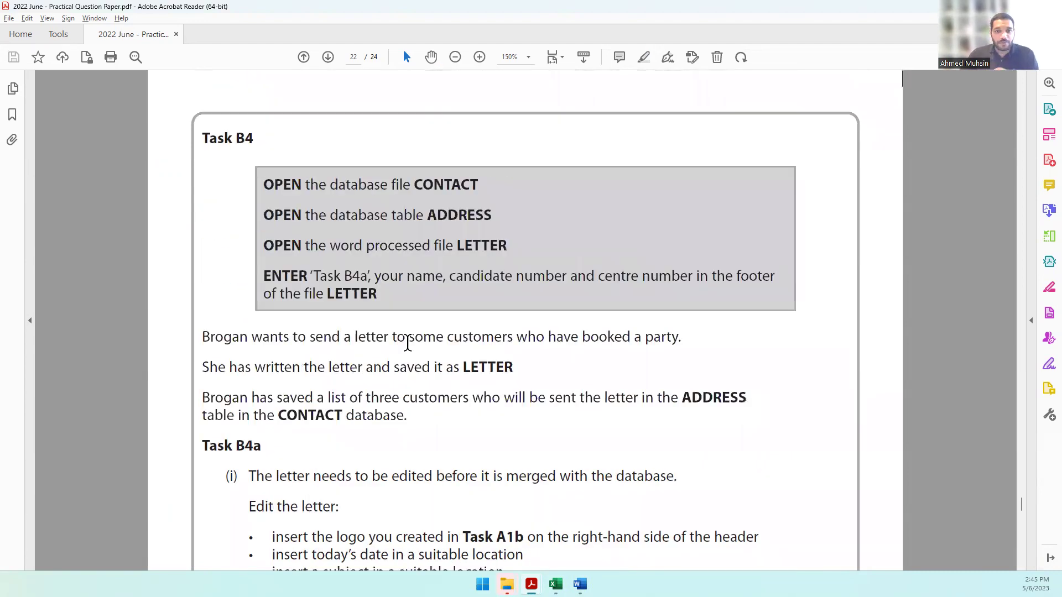